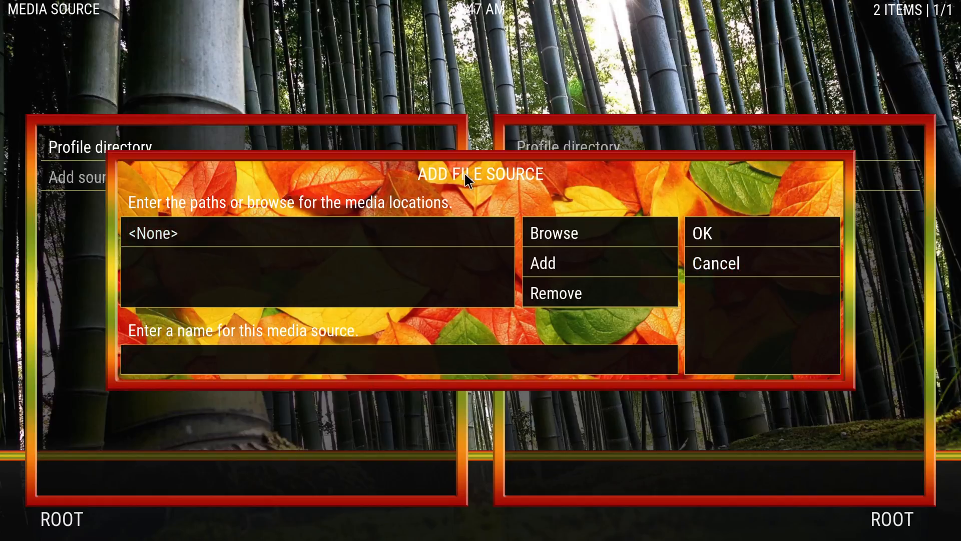
View the file manager's Add file source dialog and its path-entry keyboard, and return to the home screen.
key("Escape")
key("Return")
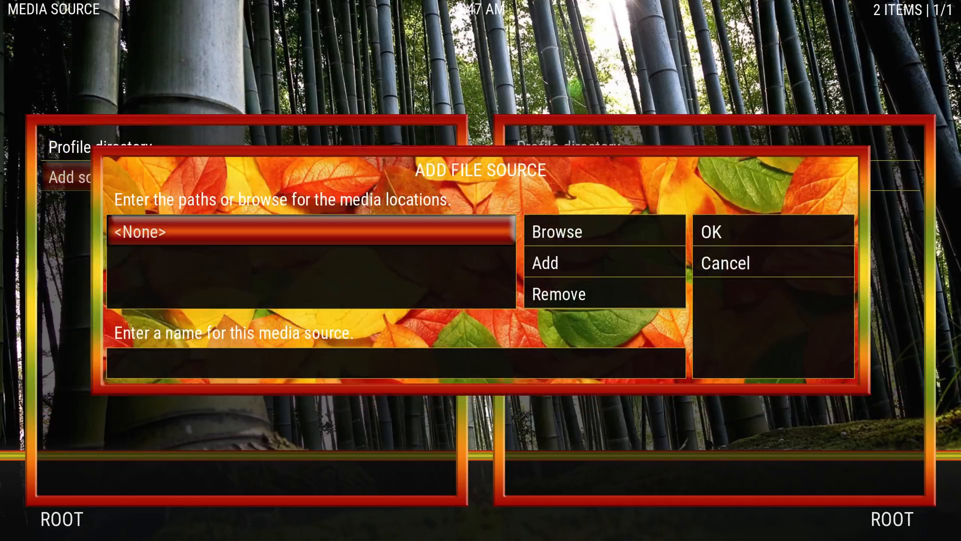
key("Return")
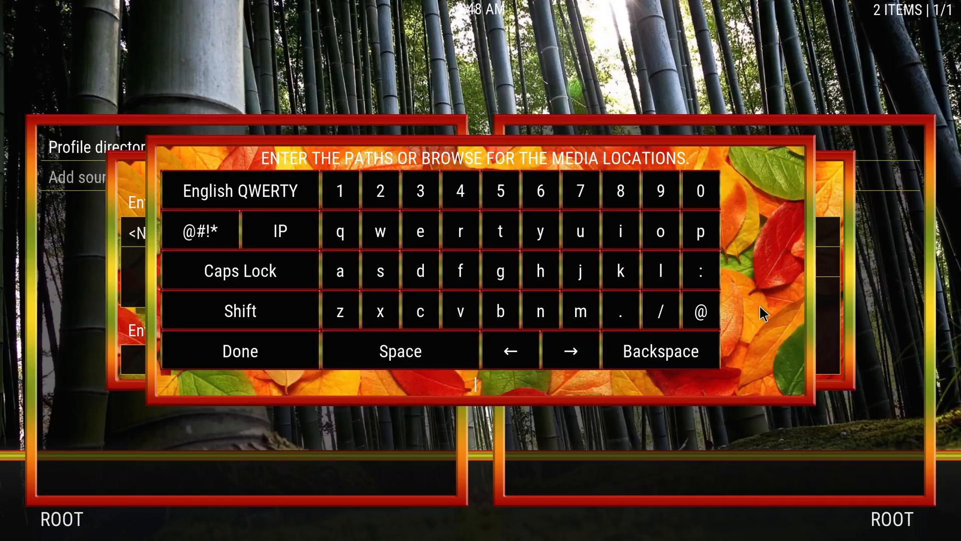
key("Escape")
key("Escape")
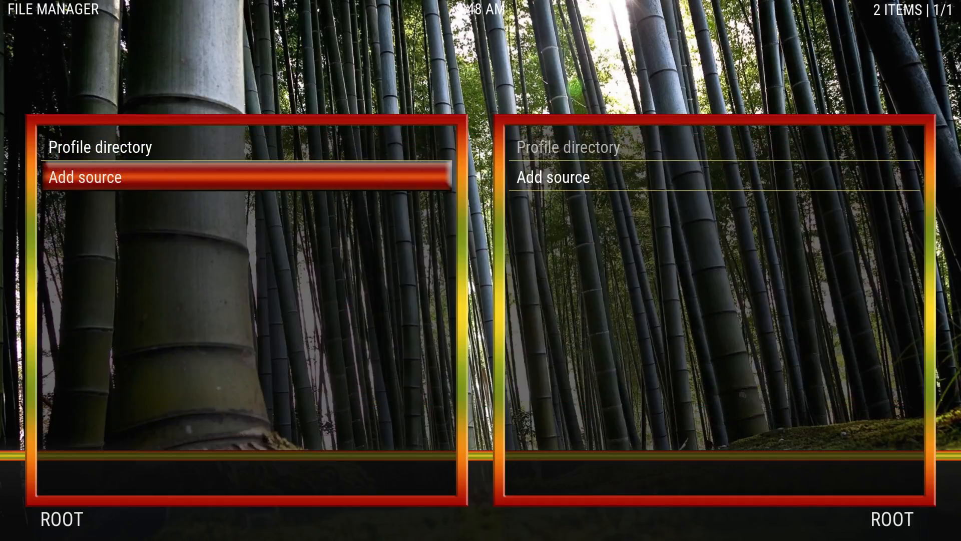
key("Escape")
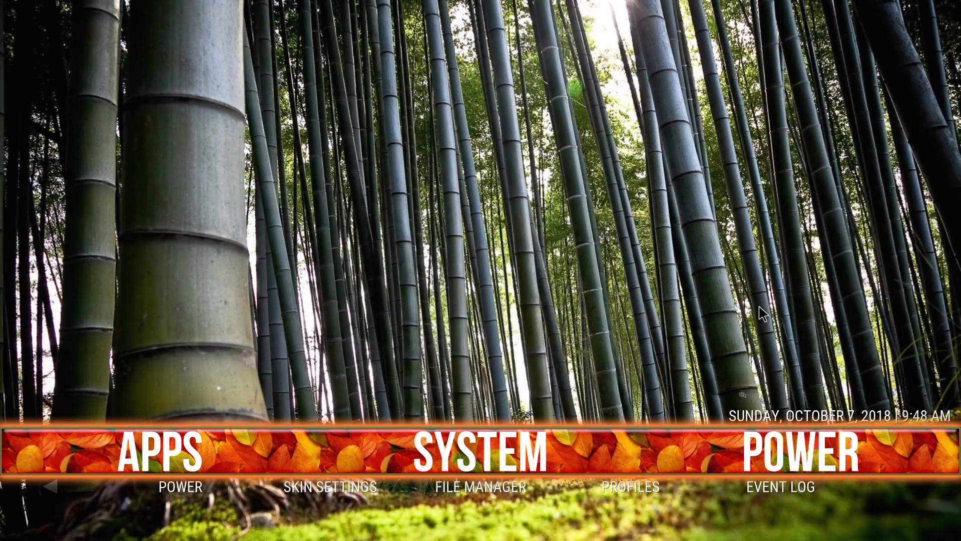
Examine the skin's available themes in the interface settings, and return to the home screen.
key("Return")
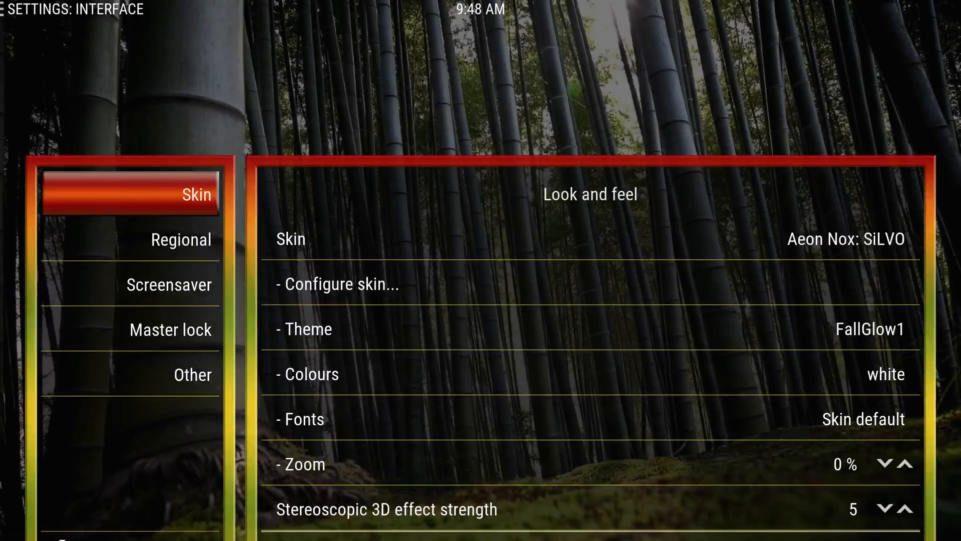
key("Right")
key("Down")
key("Down")
key("Up")
key("Down")
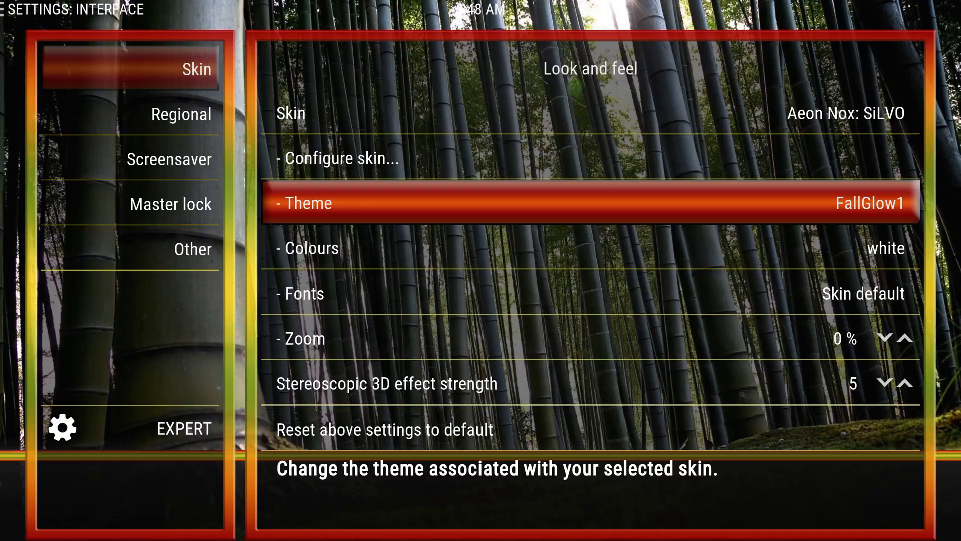
key("Down")
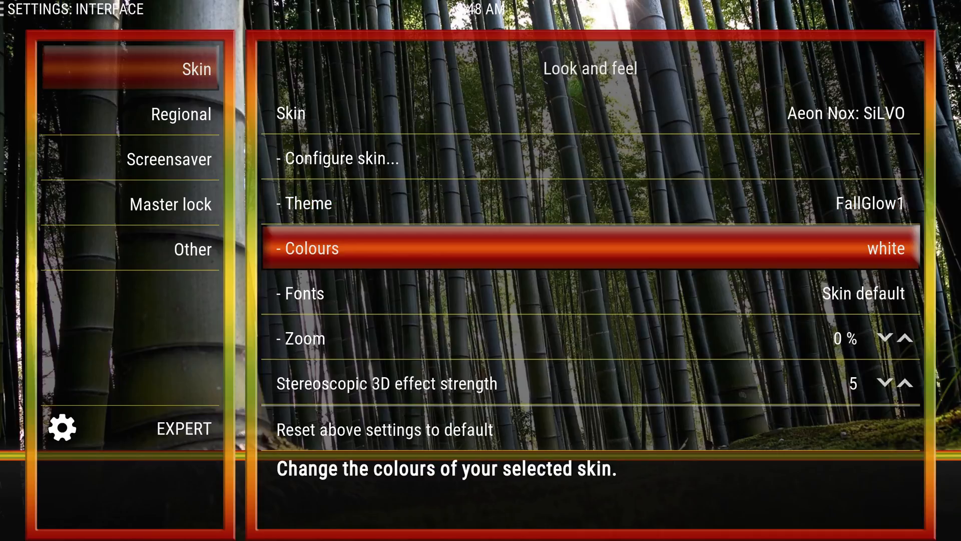
key("Up")
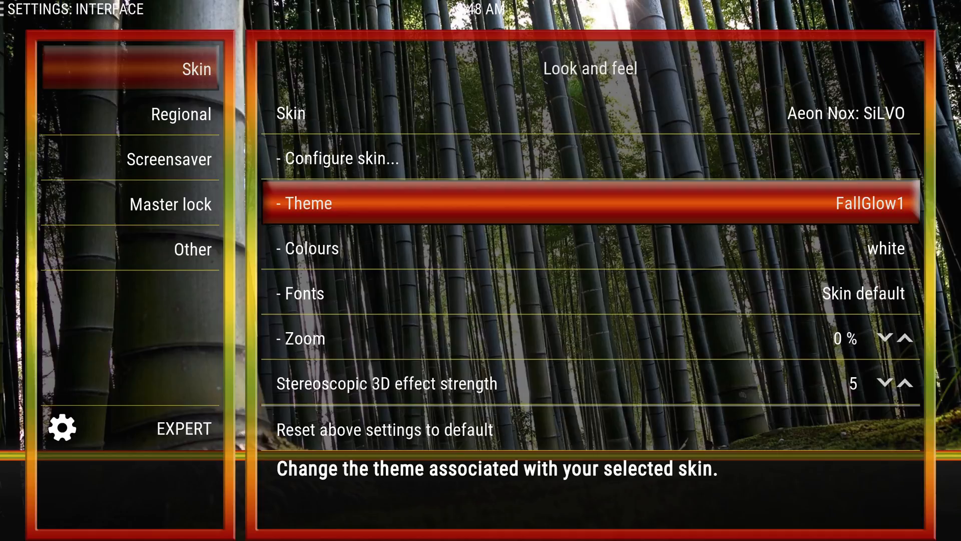
key("Return")
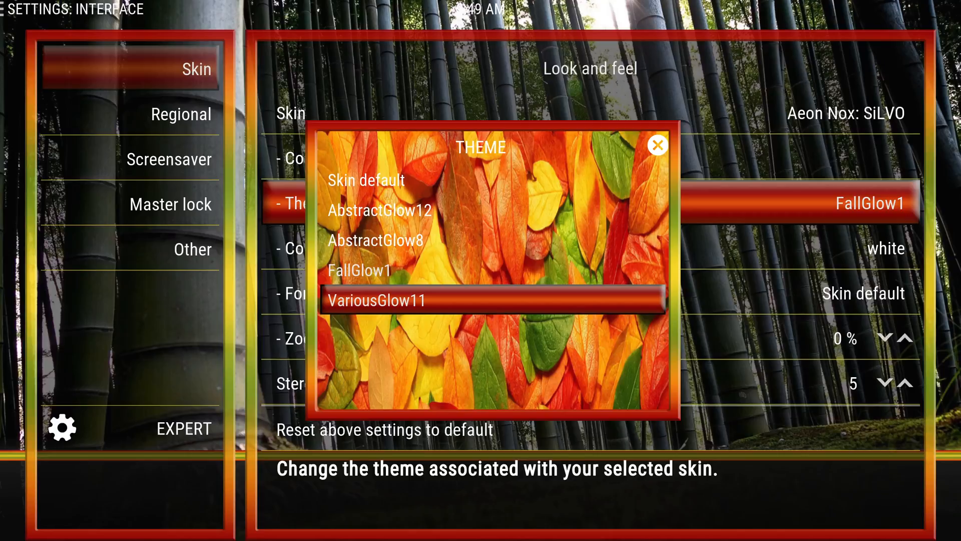
key("Escape")
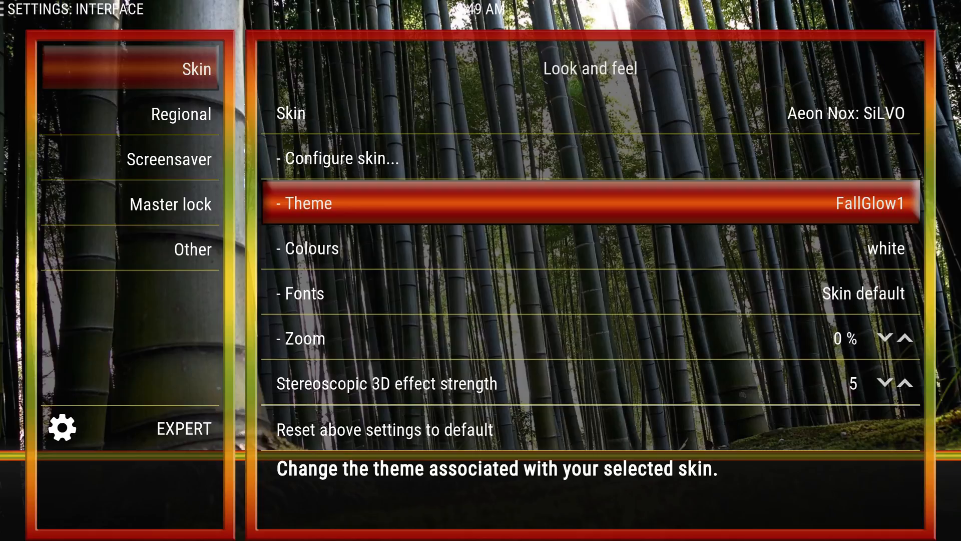
key("Escape")
key("Escape")
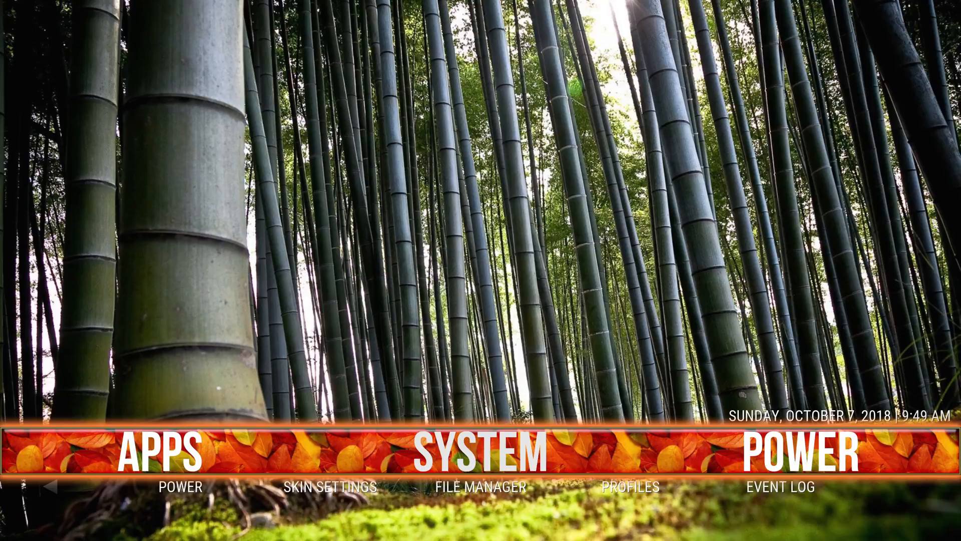
Switch to Kodi Texture Tool and select FallGlow1.xbt from the desktop's TEMPY folder as the file to decompile.
key("alt+Tab")
key("alt+Tab")
key("alt+Tab")
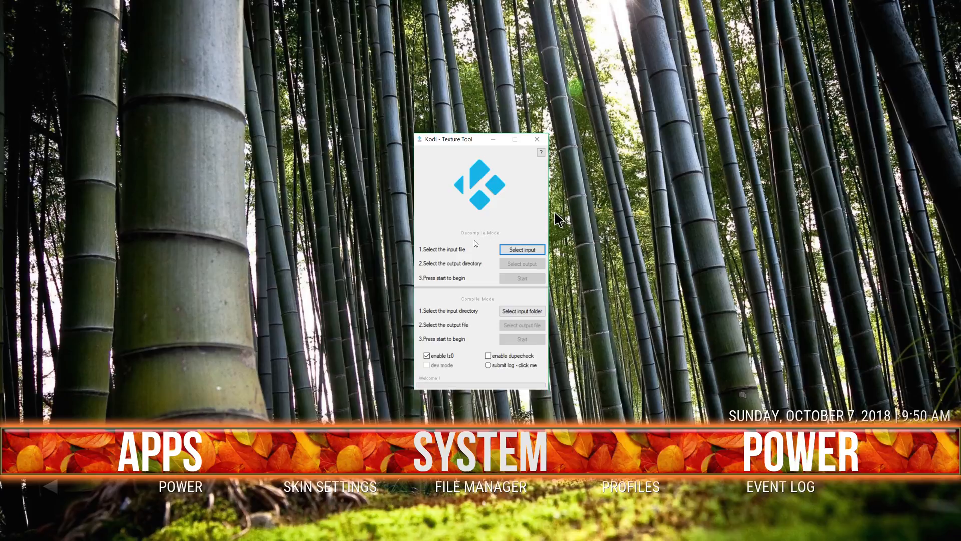
left_click(517, 250)
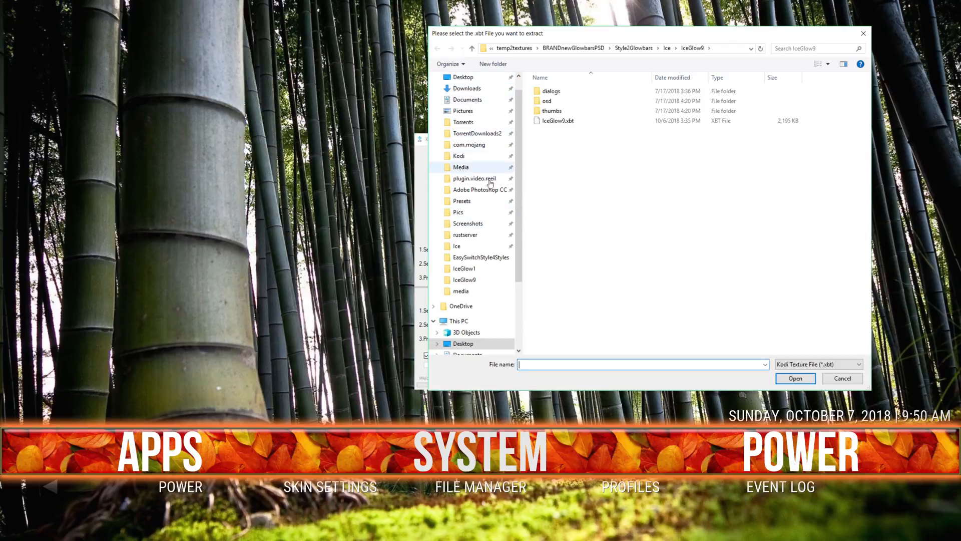
left_click(476, 343)
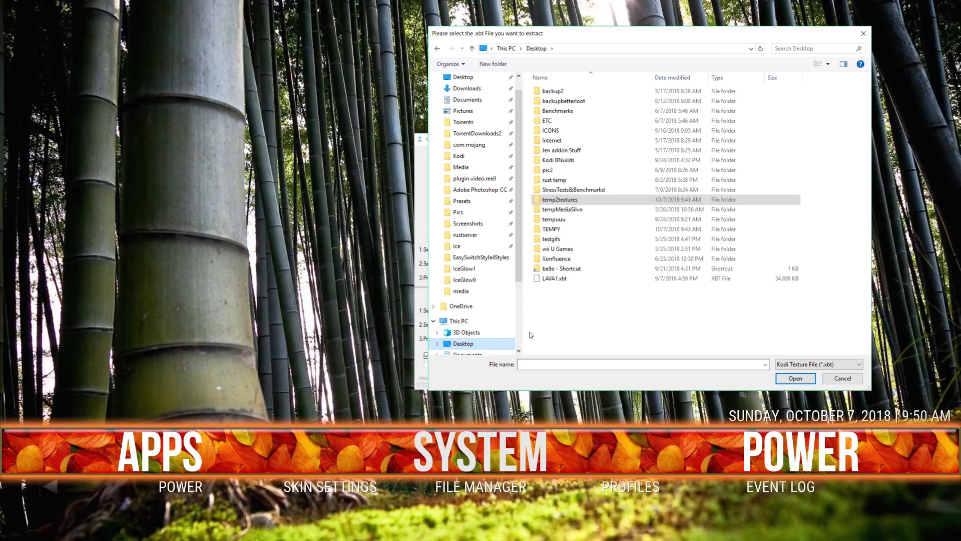
double_click(574, 232)
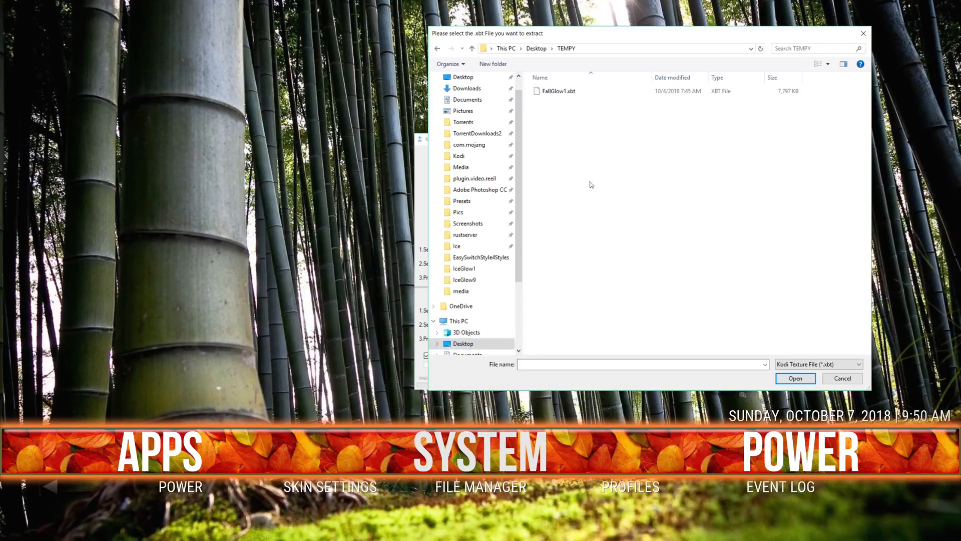
double_click(561, 93)
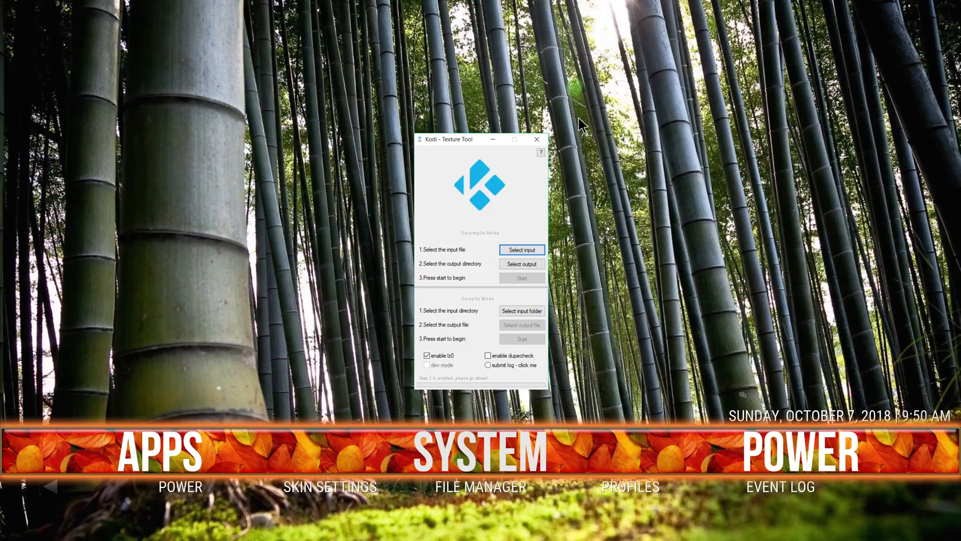
Set the desktop's TEMPY folder as the output directory and decompile the texture file into it.
left_click(528, 265)
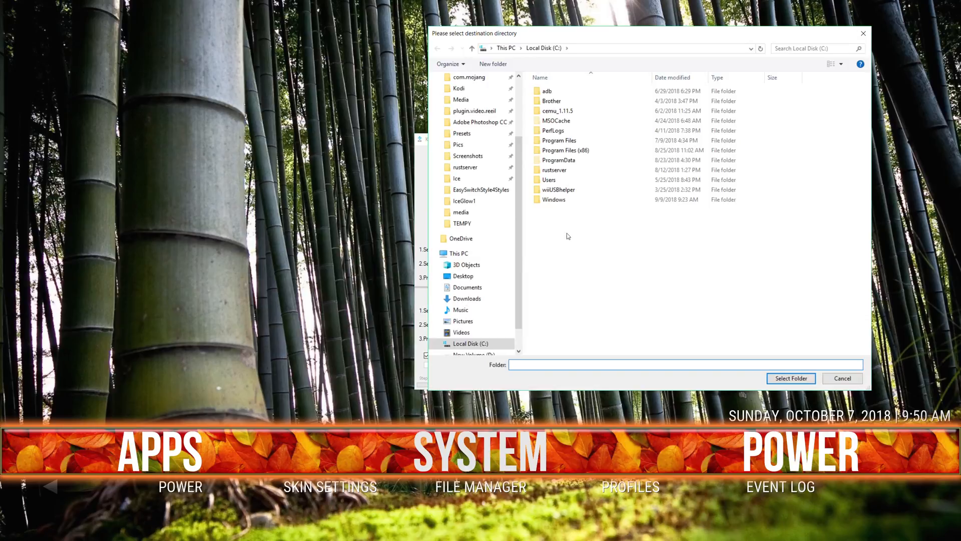
scroll(489, 303, "down", 1)
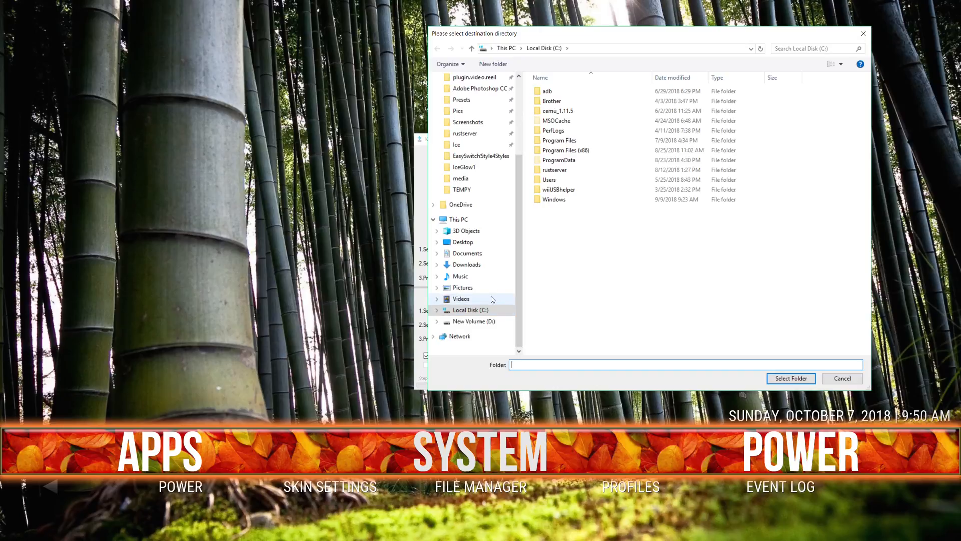
left_click(463, 242)
double_click(561, 229)
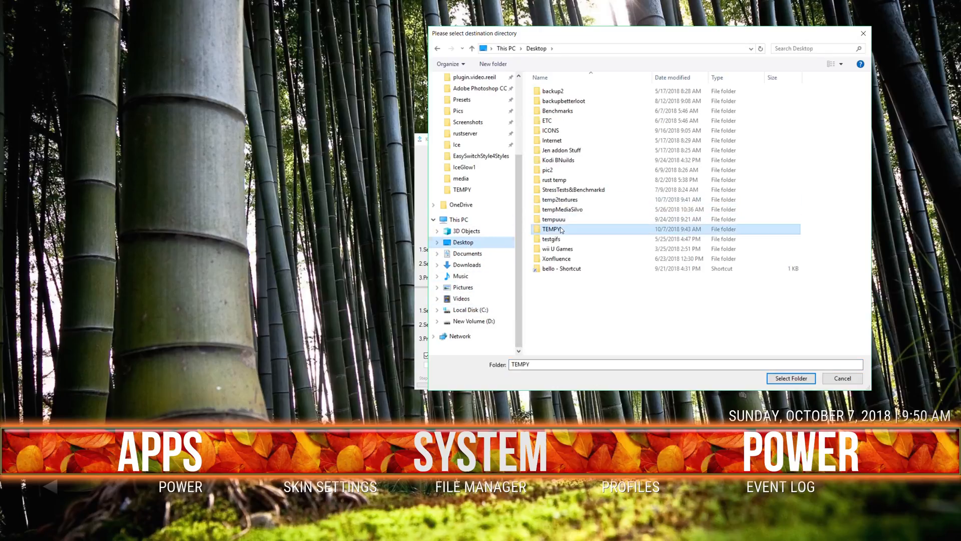
left_click(780, 379)
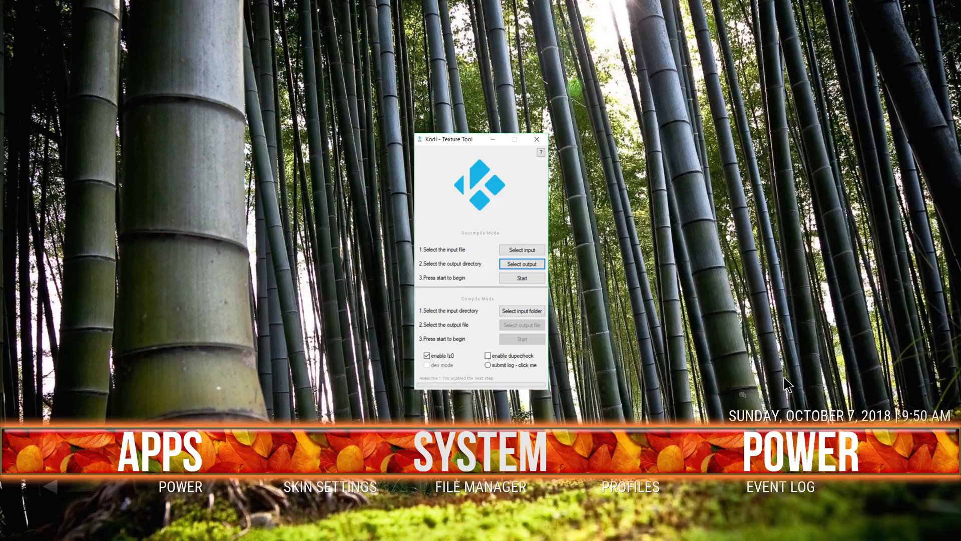
left_click(524, 278)
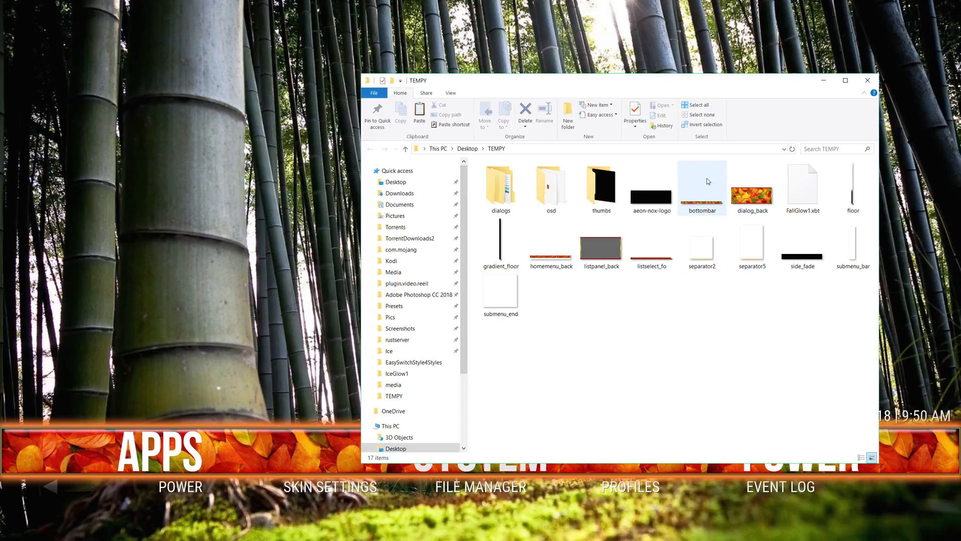
Open the default subfolder inside the dialogs folder of the extracted TEMPY textures.
left_click_drag(684, 83, 548, 73)
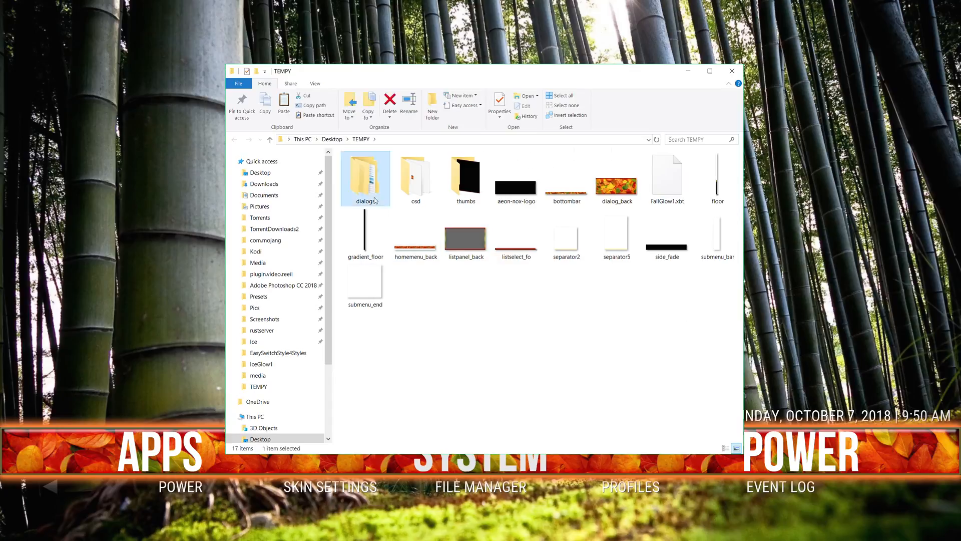
double_click(365, 173)
double_click(364, 169)
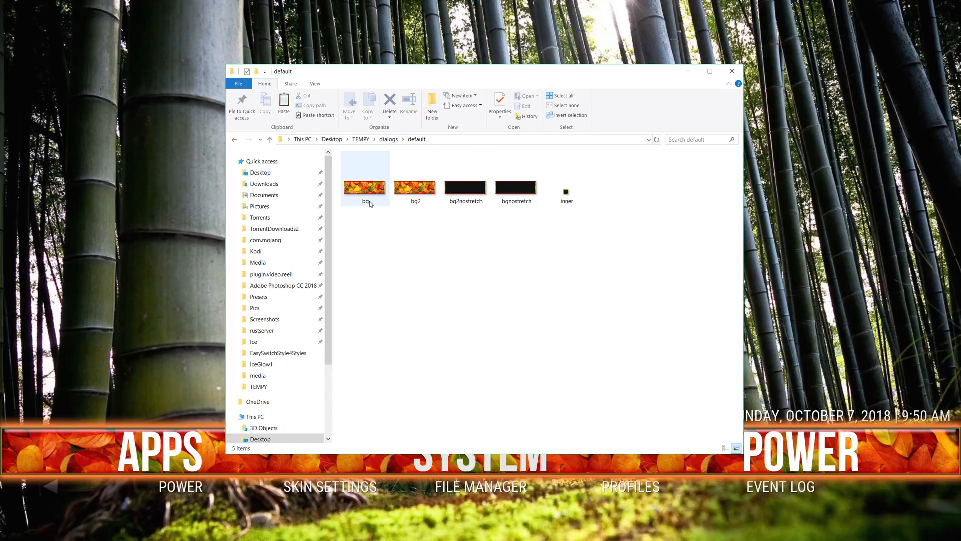
Rename the bg and bg2 images together as backups using the name bg2BKUP.
left_click(421, 199)
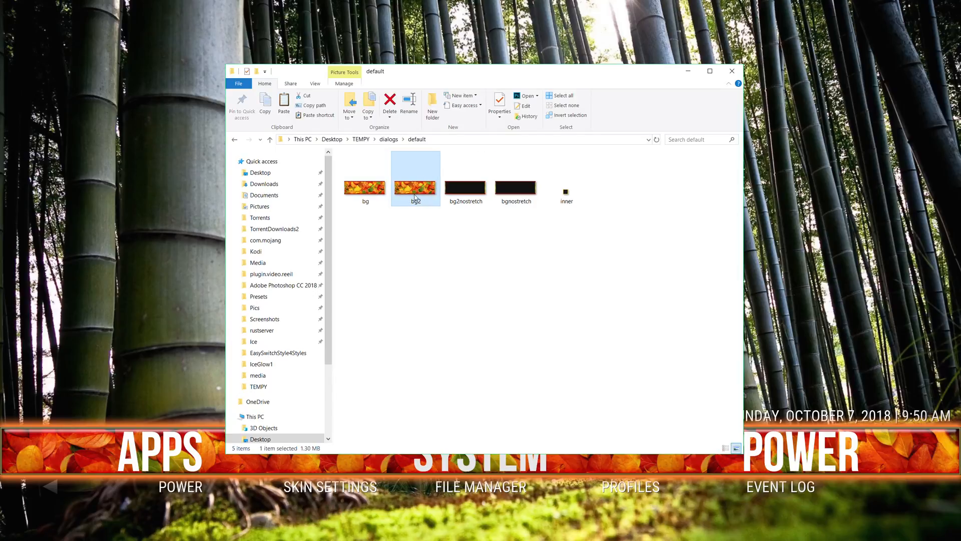
left_click(379, 195)
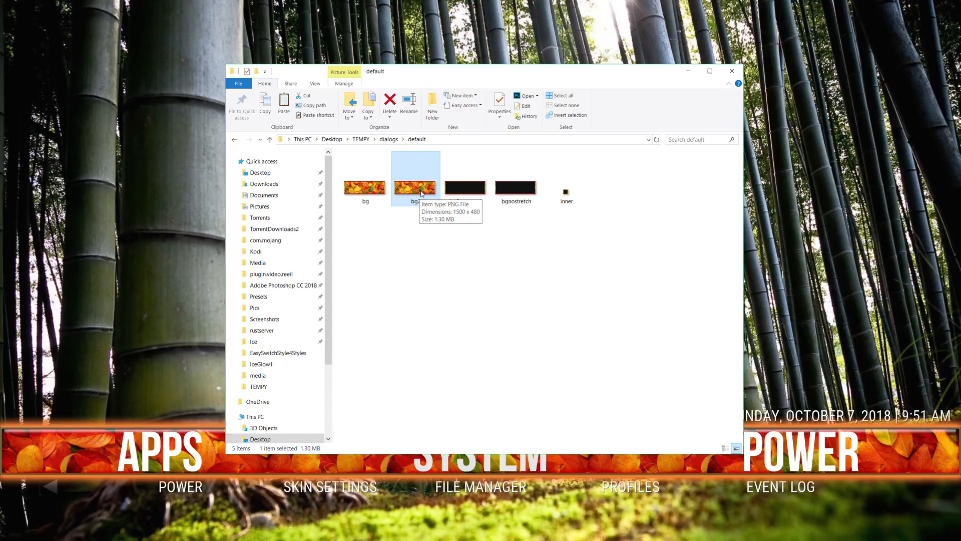
left_click_drag(367, 220, 412, 187)
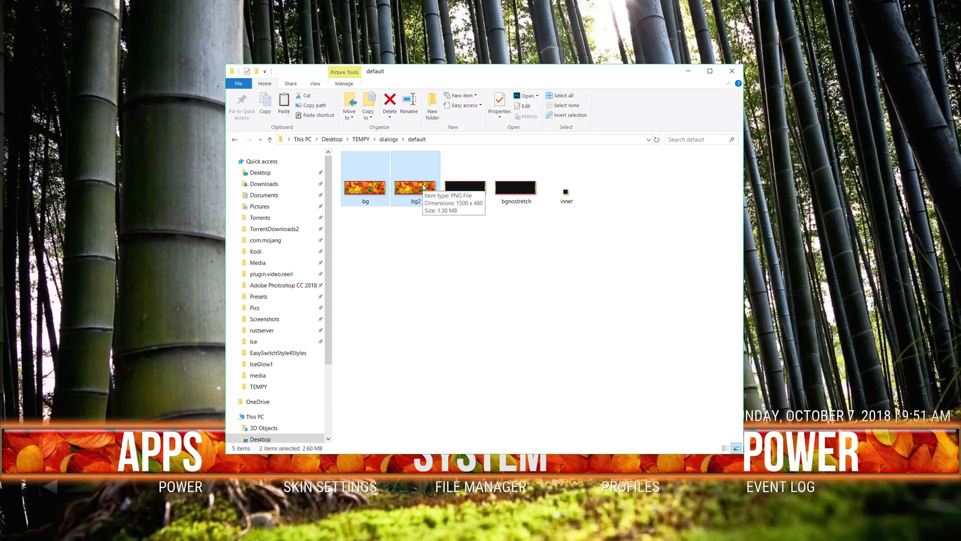
right_click(423, 187)
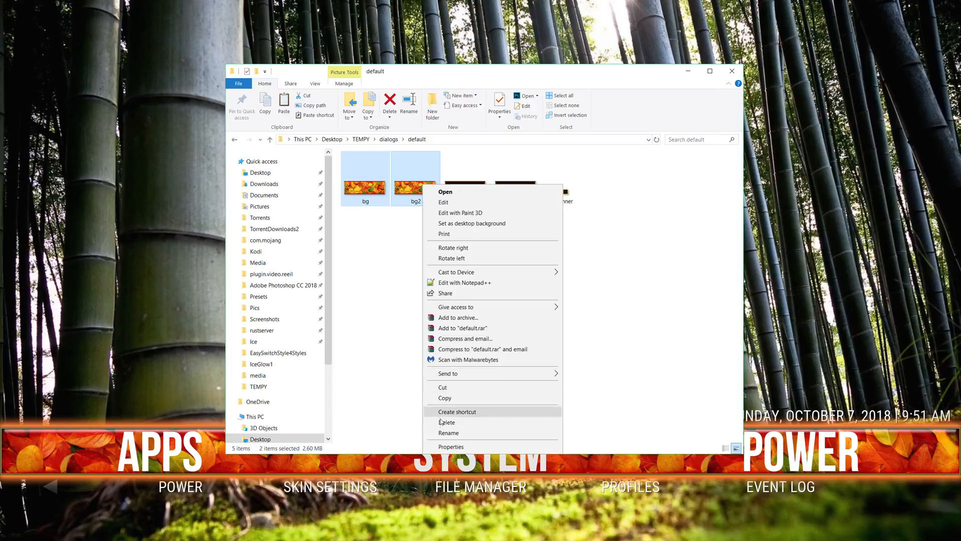
left_click(447, 433)
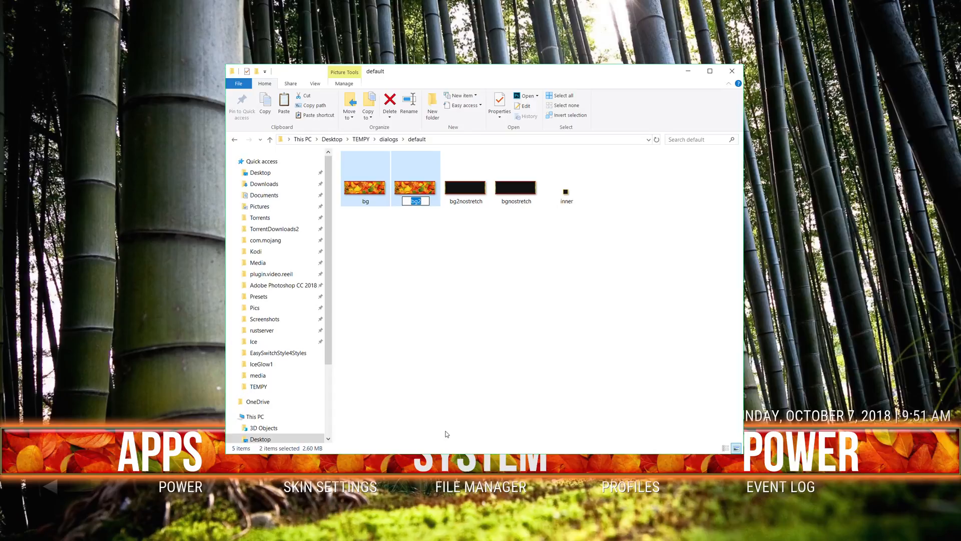
key("Right")
type("BKUP")
key("Return")
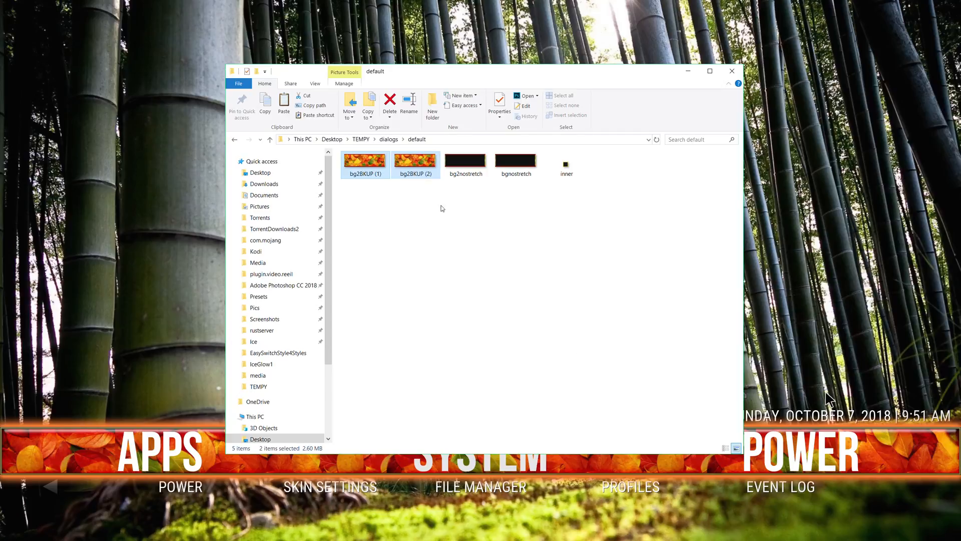
Rename the bg2nostretch image as bg.
left_click(472, 173)
left_click(515, 169)
left_click(468, 167)
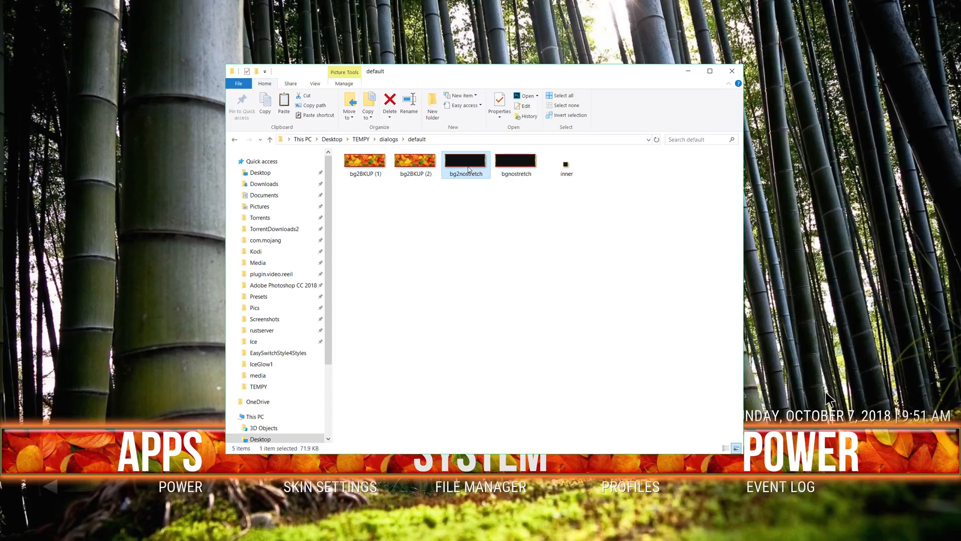
right_click(468, 167)
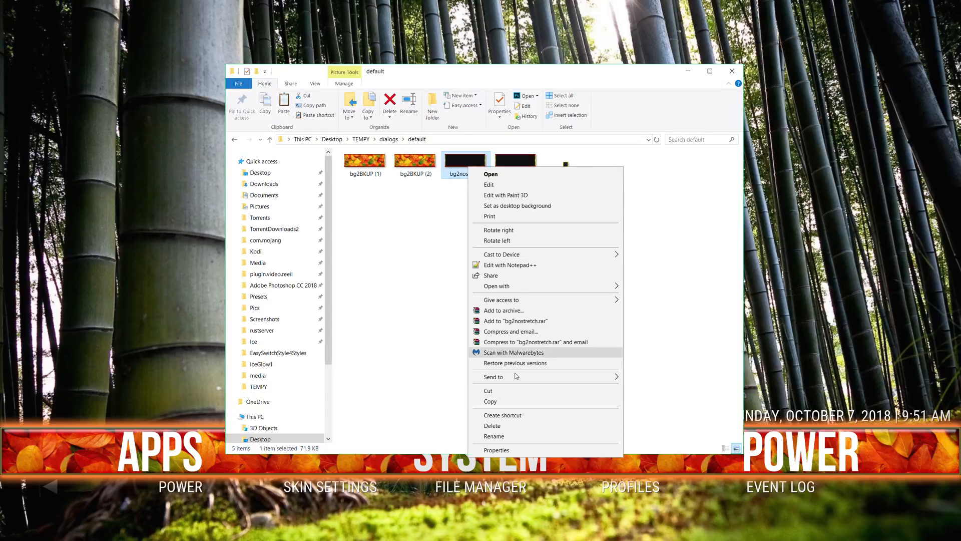
left_click(511, 438)
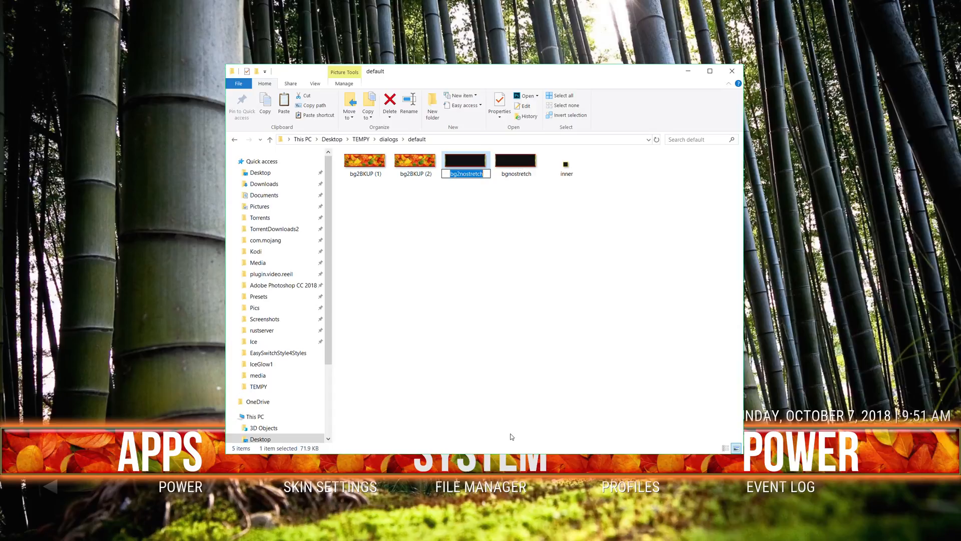
type("bg")
key("Return")
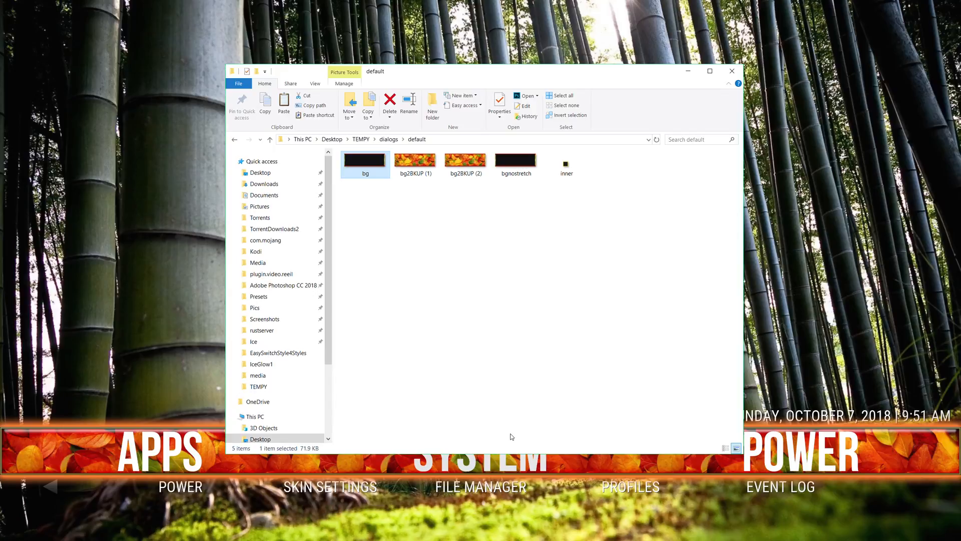
Rename the bgnostretch image in the default folder as bg2.
left_click(525, 172)
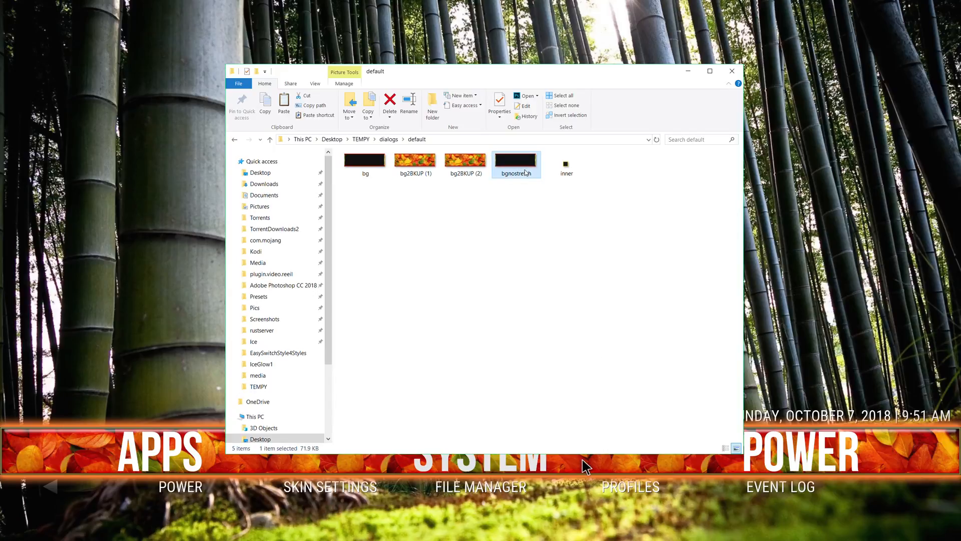
right_click(525, 173)
left_click(568, 442)
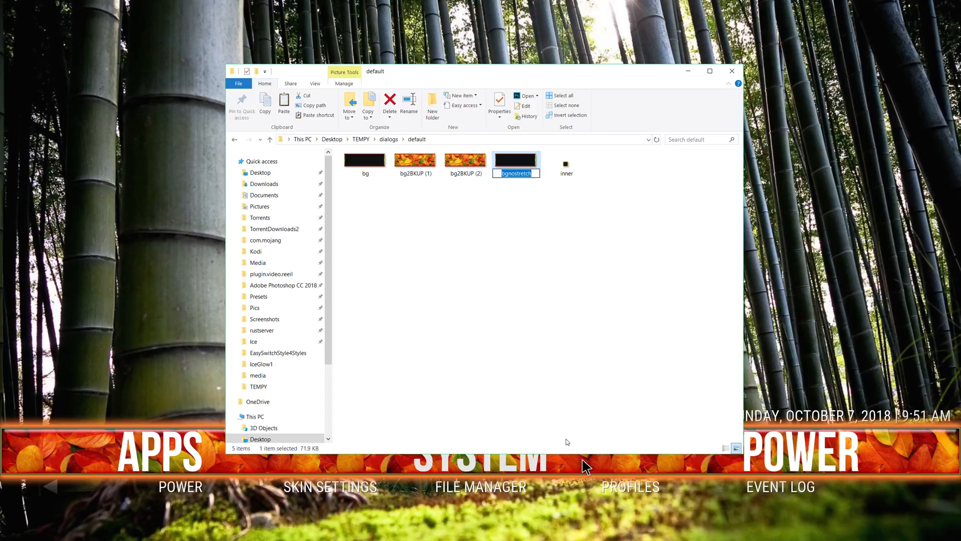
type("bg2")
key("Return")
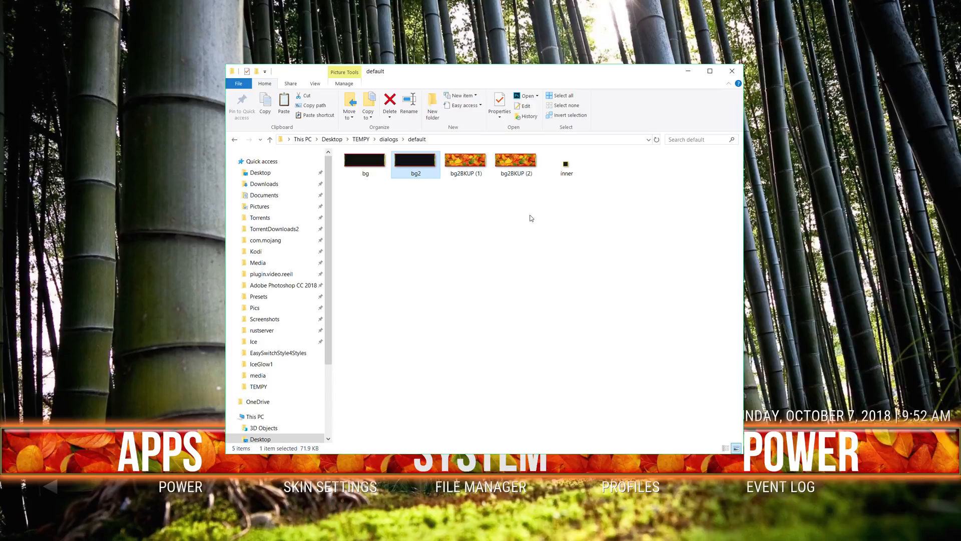
Return to the TEMPY folder and delete the old FallGlow1.xbt file from it.
key("BackSpace")
key("BackSpace")
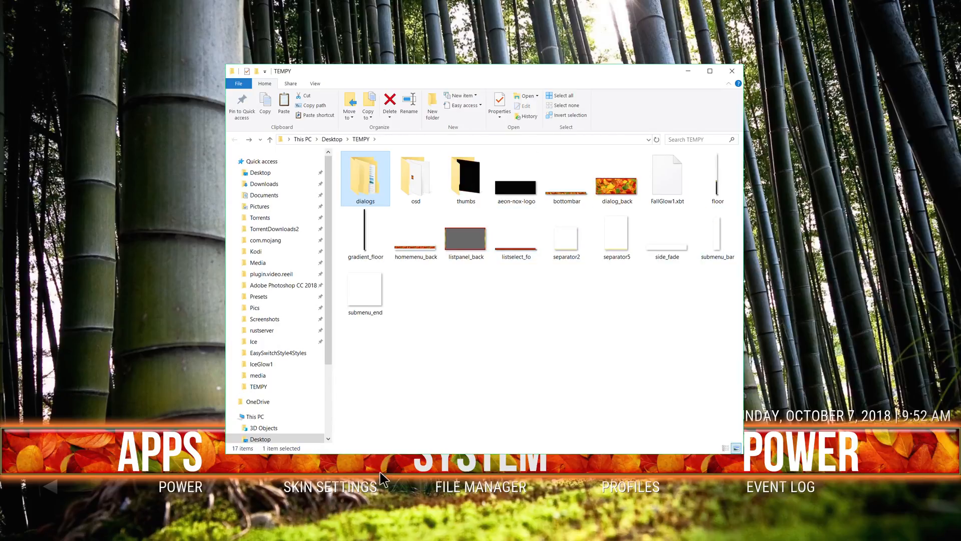
key("alt+Tab")
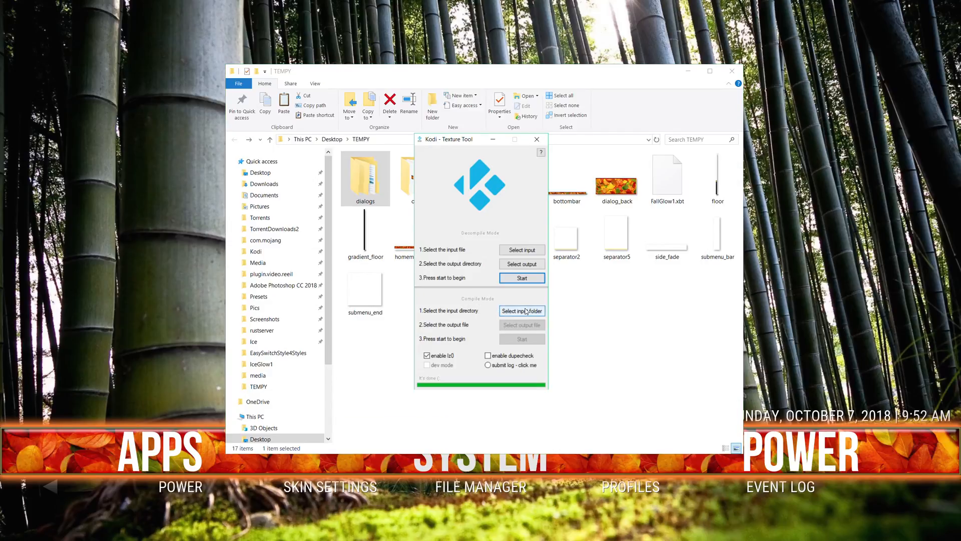
left_click(668, 199)
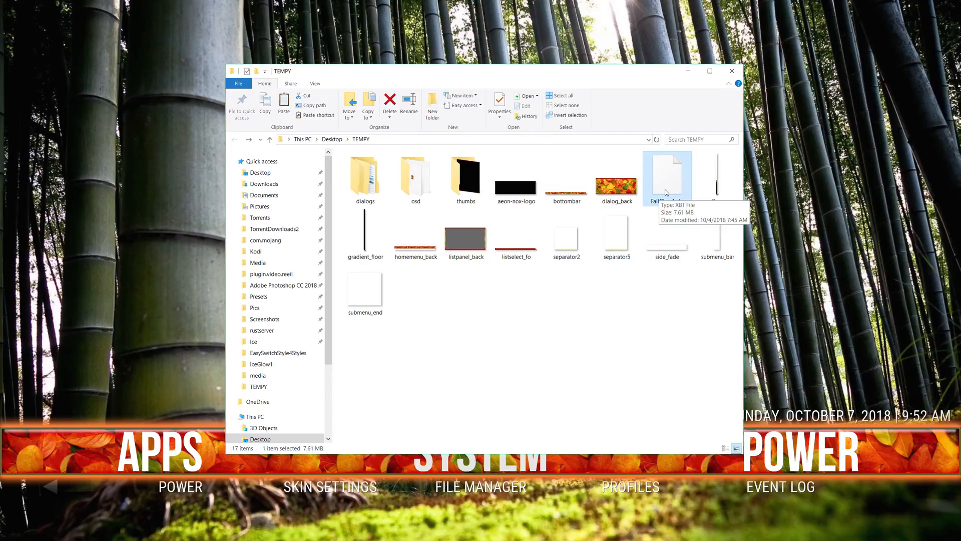
right_click(672, 181)
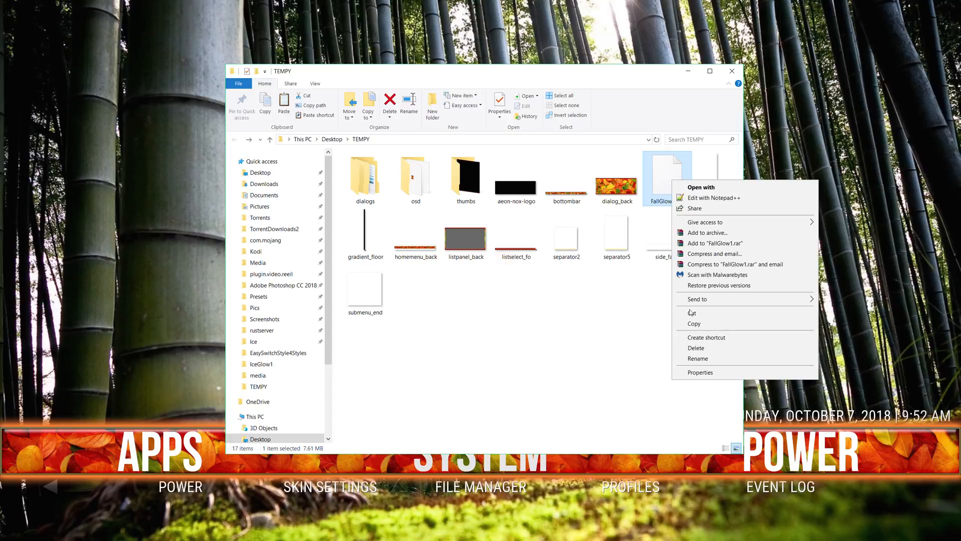
left_click(696, 348)
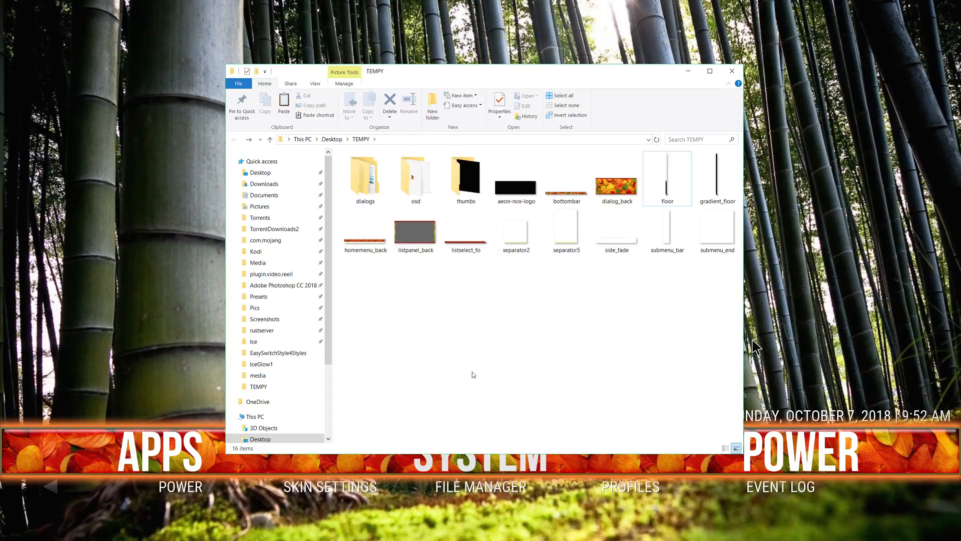
Switch to Kodi Texture Tool and set the desktop's TEMPY folder as the input directory for compiling.
key("alt+Tab")
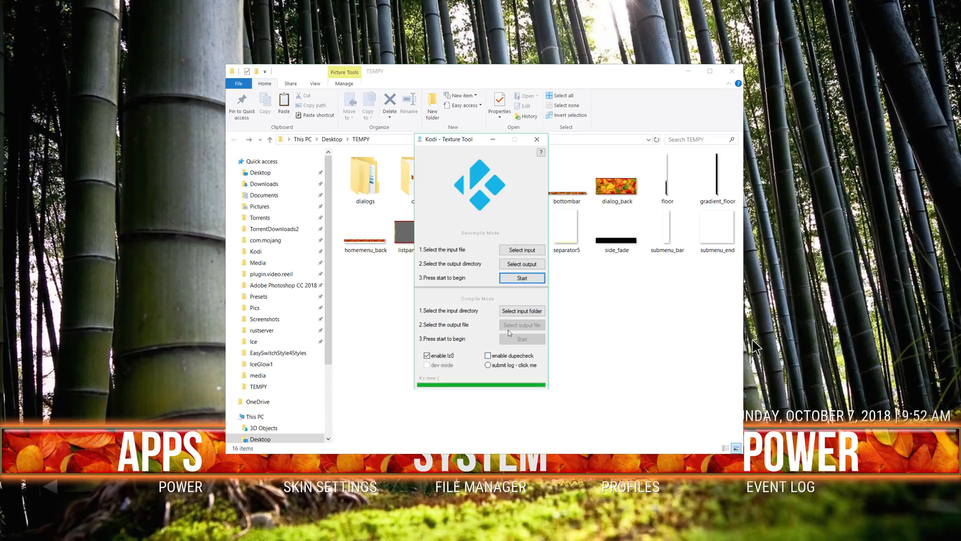
left_click_drag(473, 143, 741, 51)
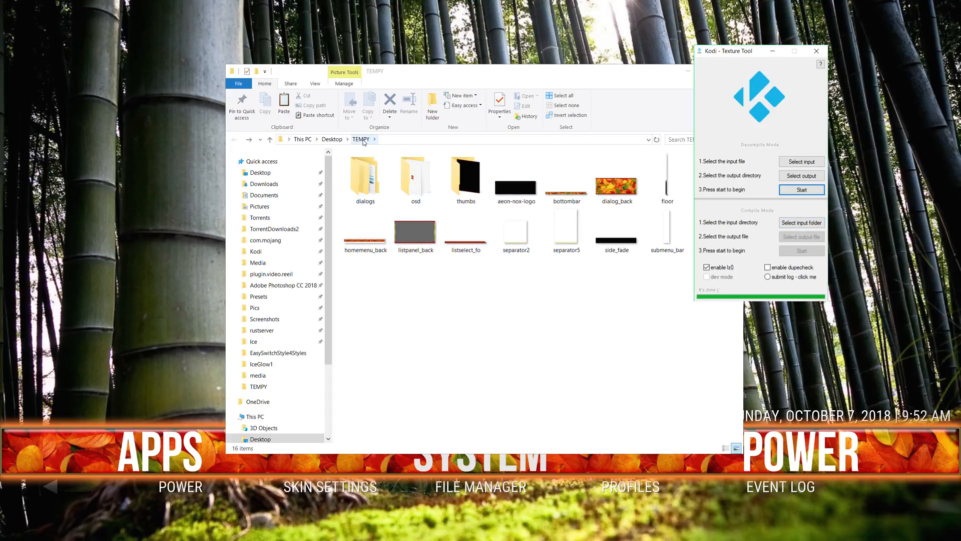
left_click(801, 225)
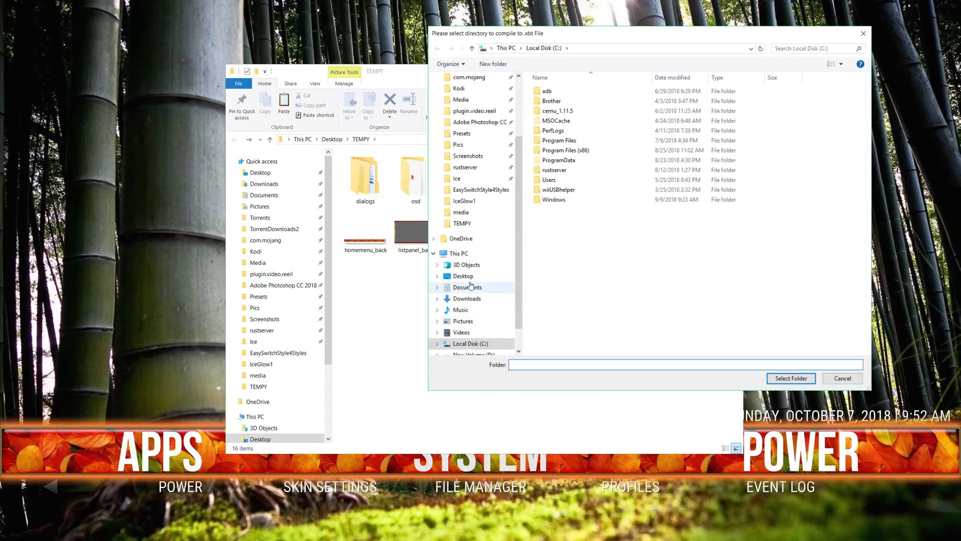
left_click(470, 276)
double_click(557, 230)
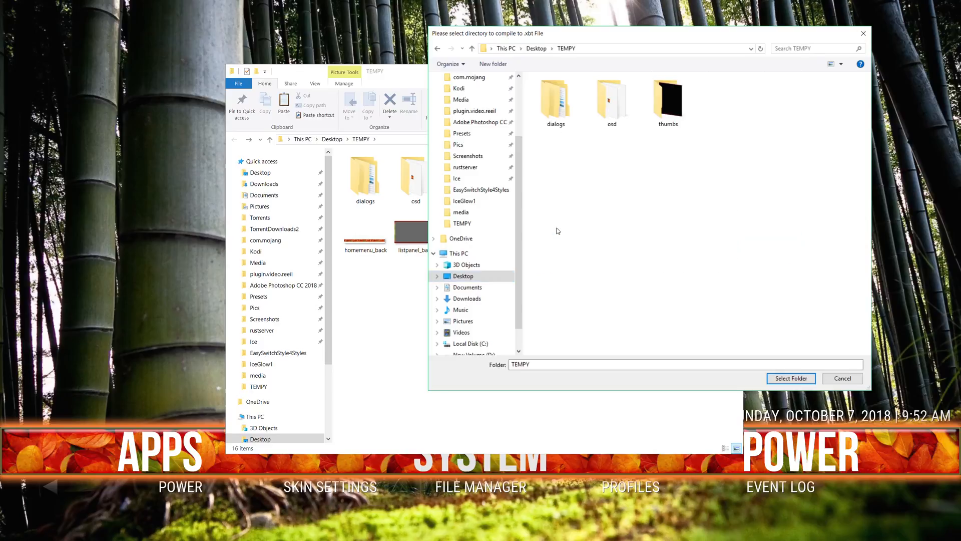
left_click(790, 378)
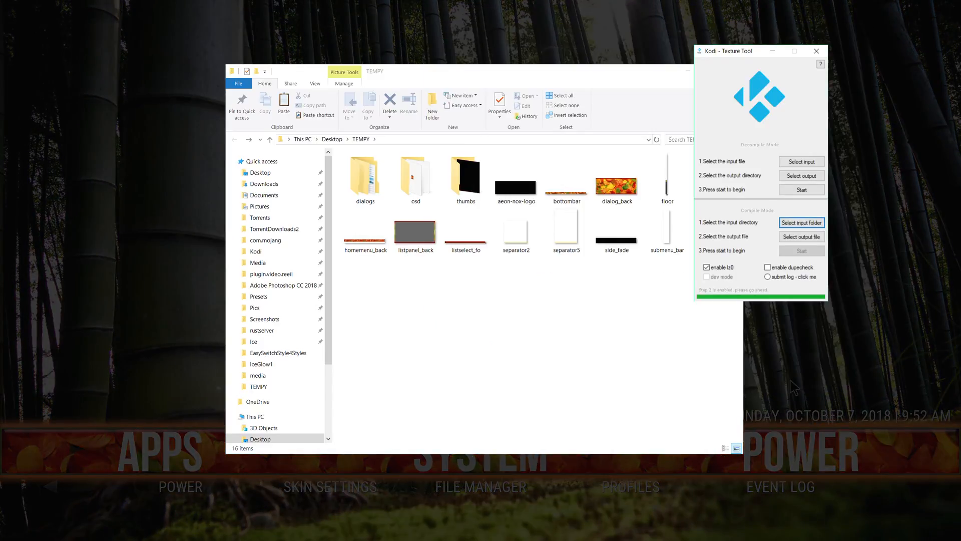
Set the compile output file to FallGlow1 in the TEMPY folder and compile the textures.
left_click(797, 237)
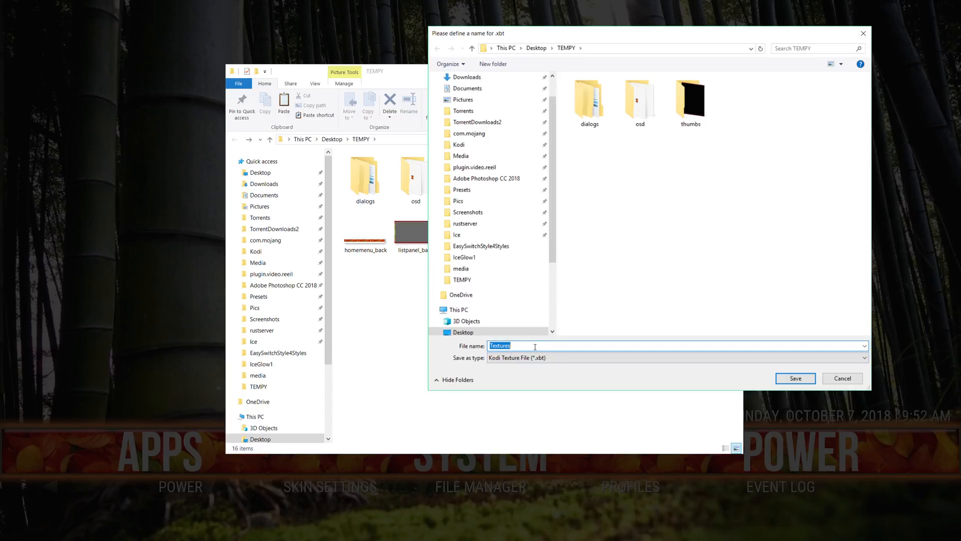
type("fallGlow1")
left_click(786, 383)
left_click(803, 251)
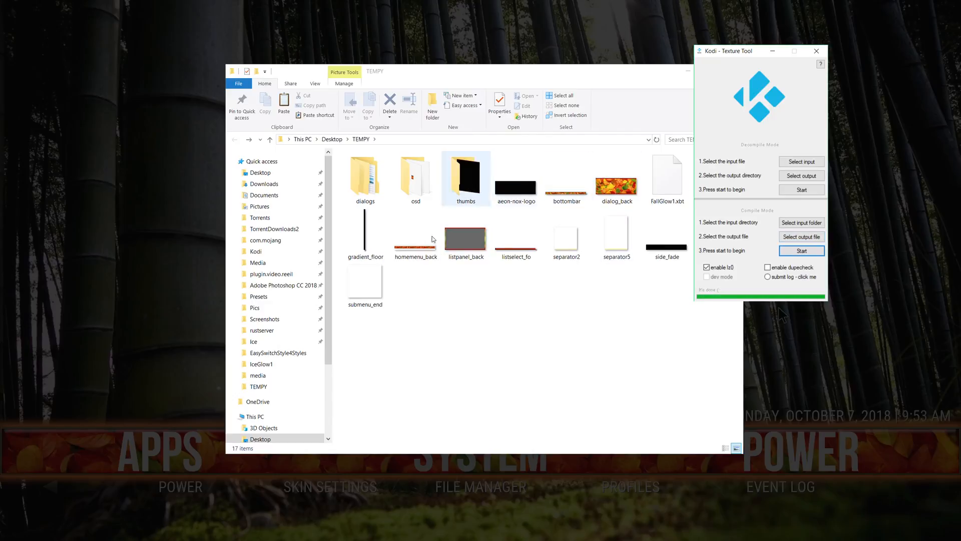
Copy the compiled FallGlow1.xbt from TEMPY into the skin.aeon.nox.silvo media folder, replacing the existing file.
left_click(668, 200)
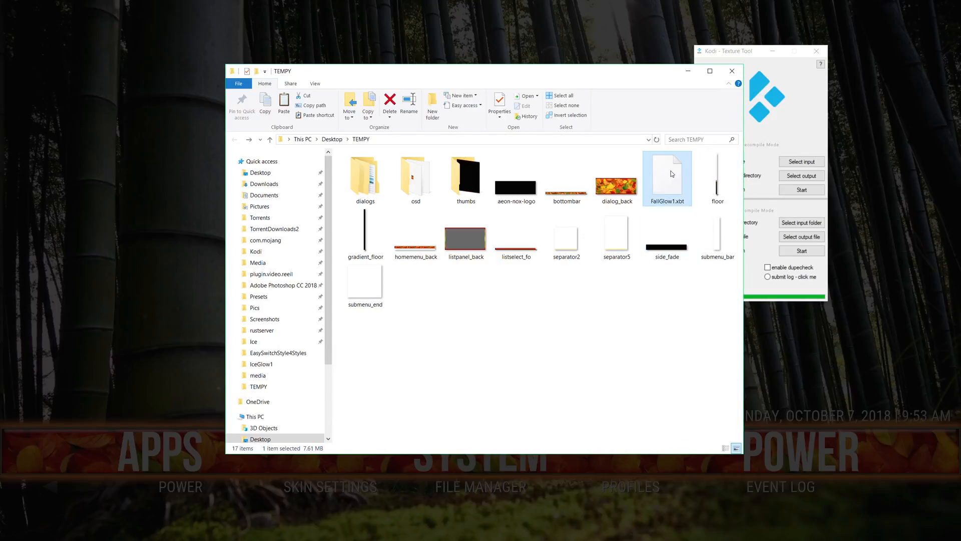
right_click(672, 173)
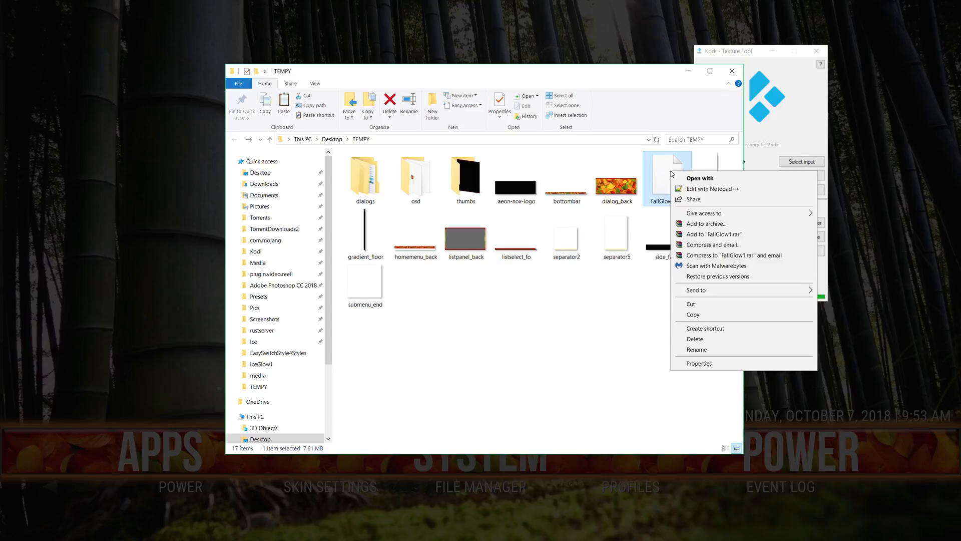
left_click(708, 314)
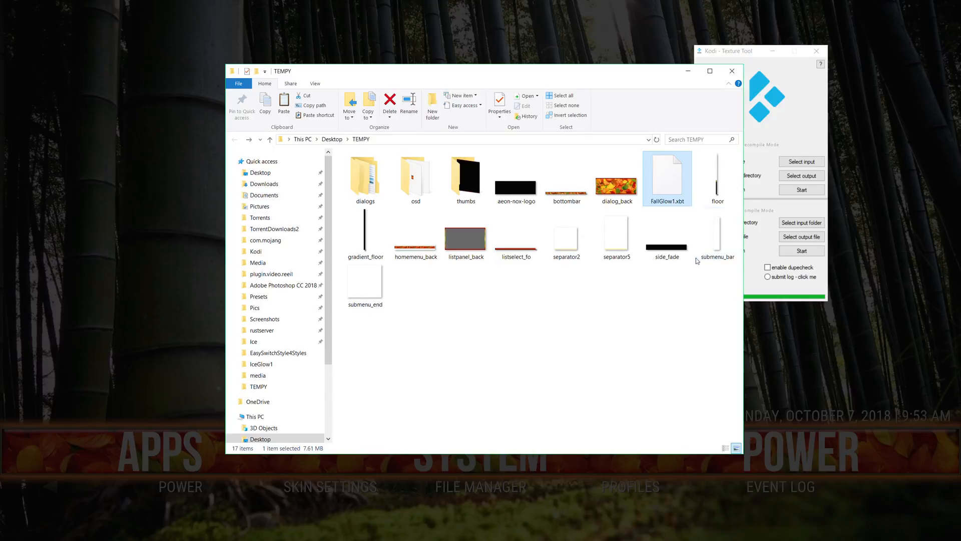
key("alt+Tab")
key("alt+Tab")
key("alt+Tab")
key("alt+Tab")
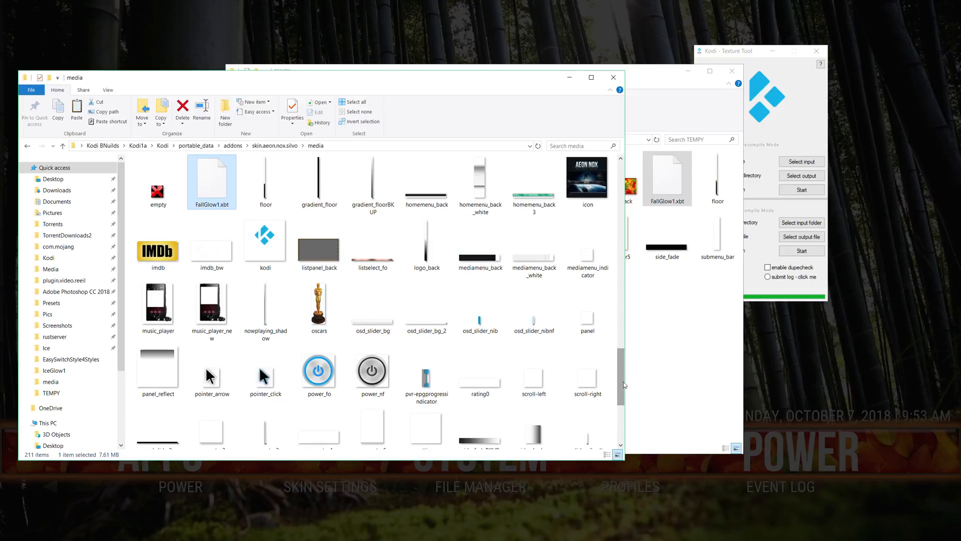
left_click_drag(621, 394, 619, 435)
right_click(506, 428)
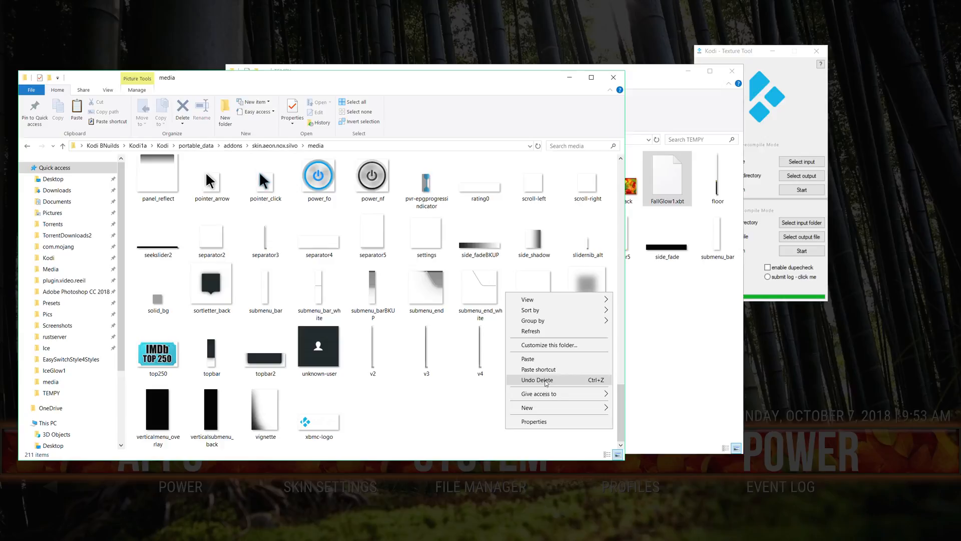
left_click(547, 361)
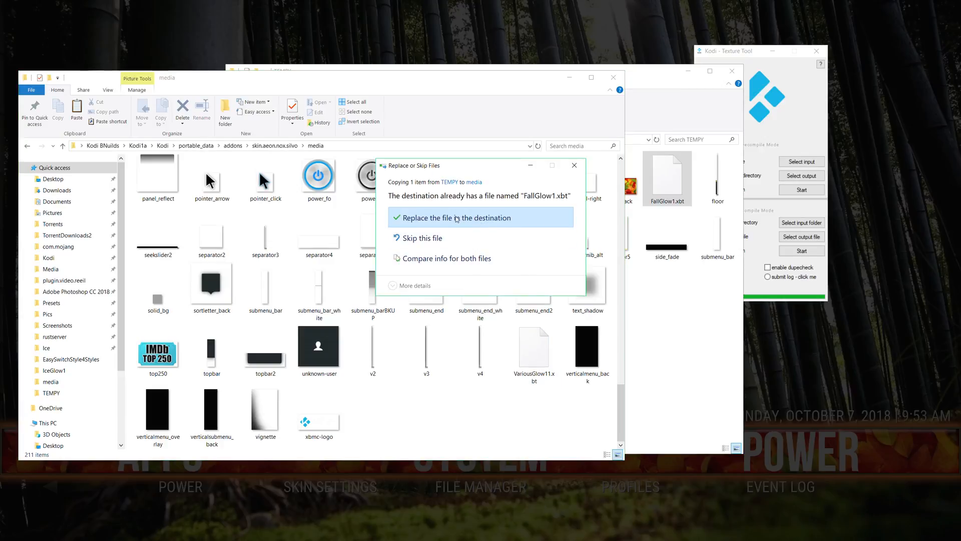
left_click(457, 219)
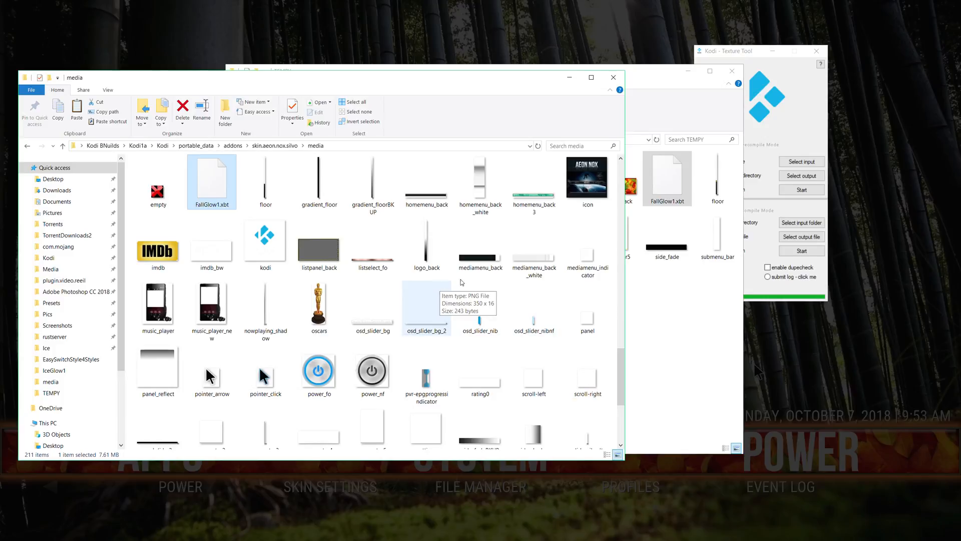
Switch to Kodi and reload the skin.
left_click(954, 228)
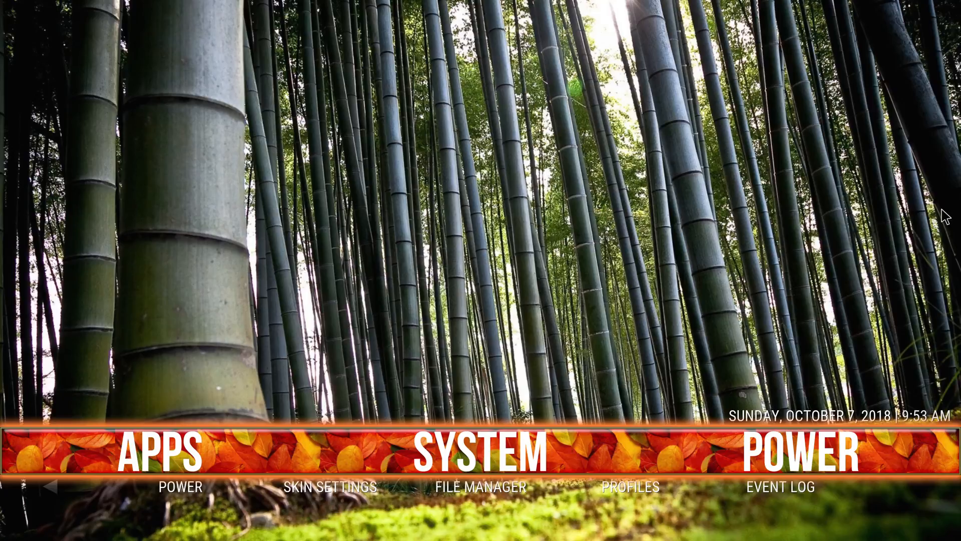
key("s")
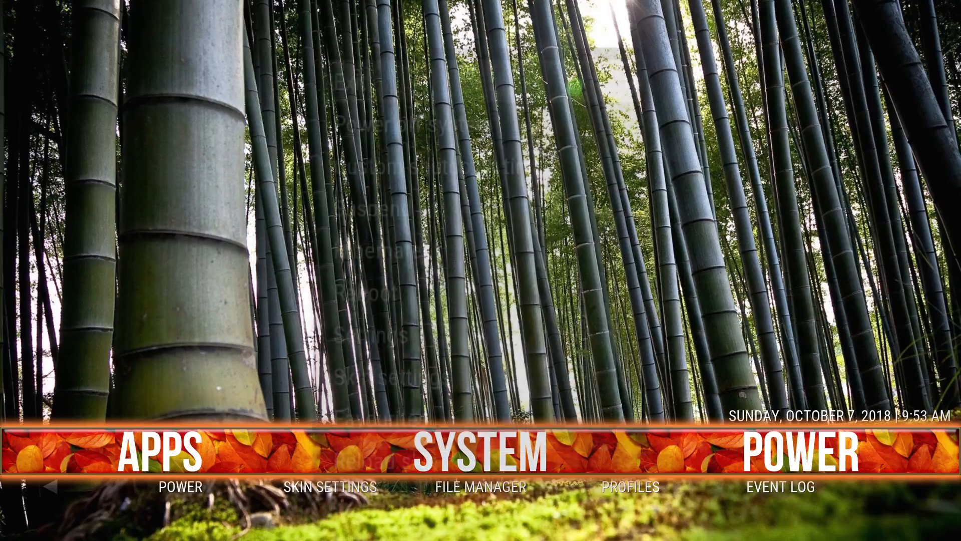
key("Up")
key("Return")
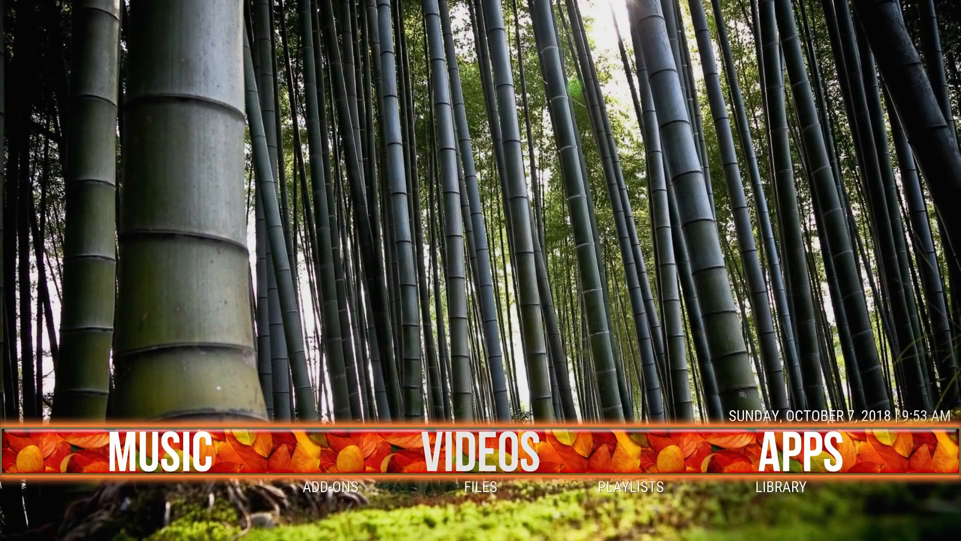
Open Kodi's interface settings from the System entry of the home screen.
key("Left")
key("Left")
key("Left")
key("Left")
key("Left")
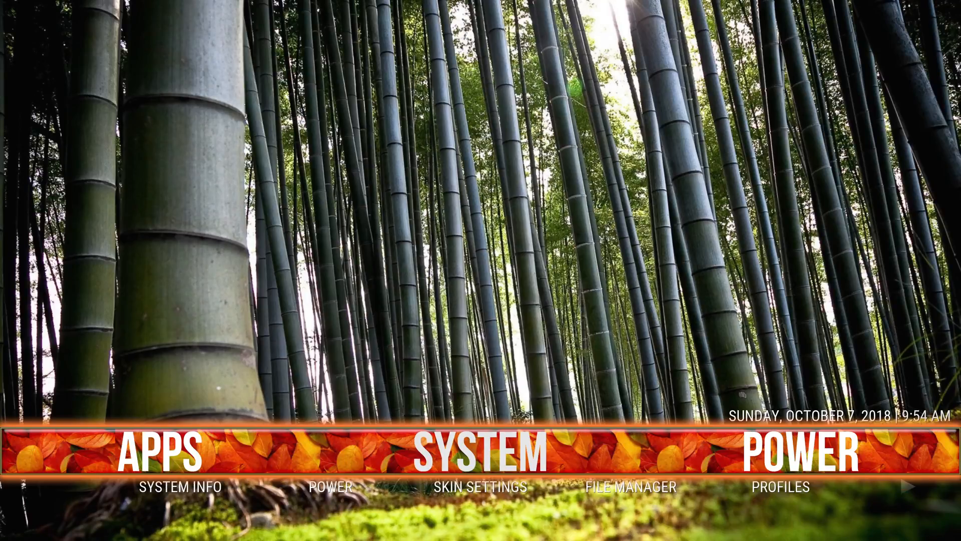
key("Return")
Open the skin's theme list to examine the dialog's background and frame, and close it without changing the theme.
key("Return")
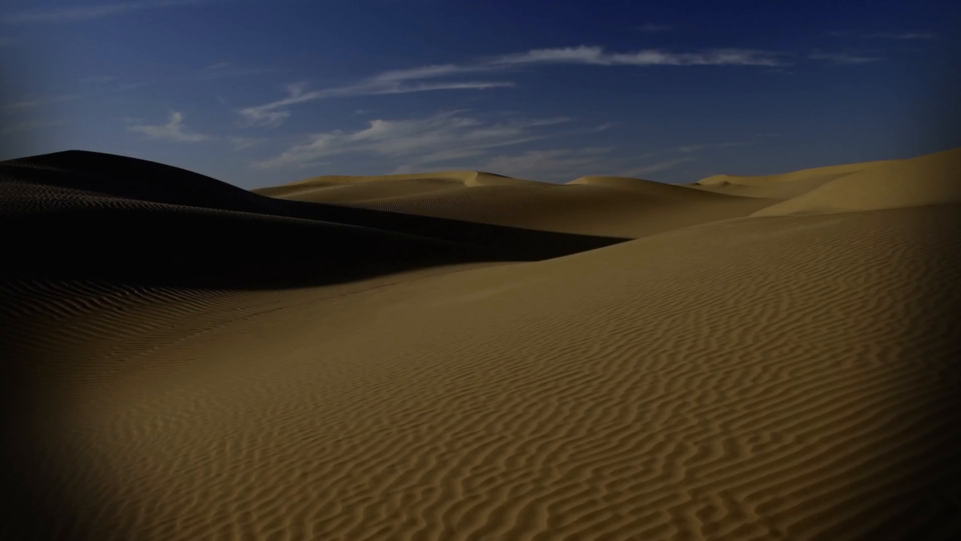
key("Right")
key("Down")
key("Down")
key("Return")
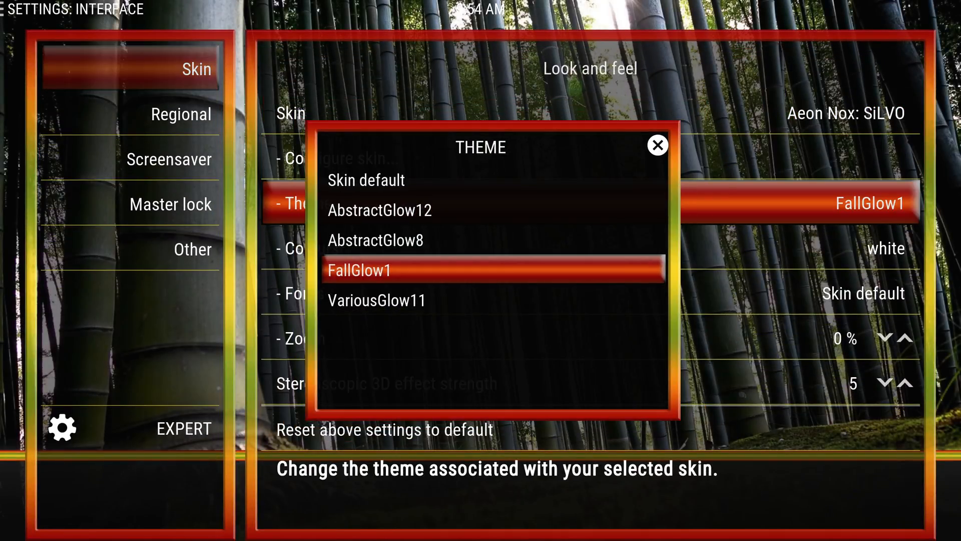
key("Escape")
key("Return")
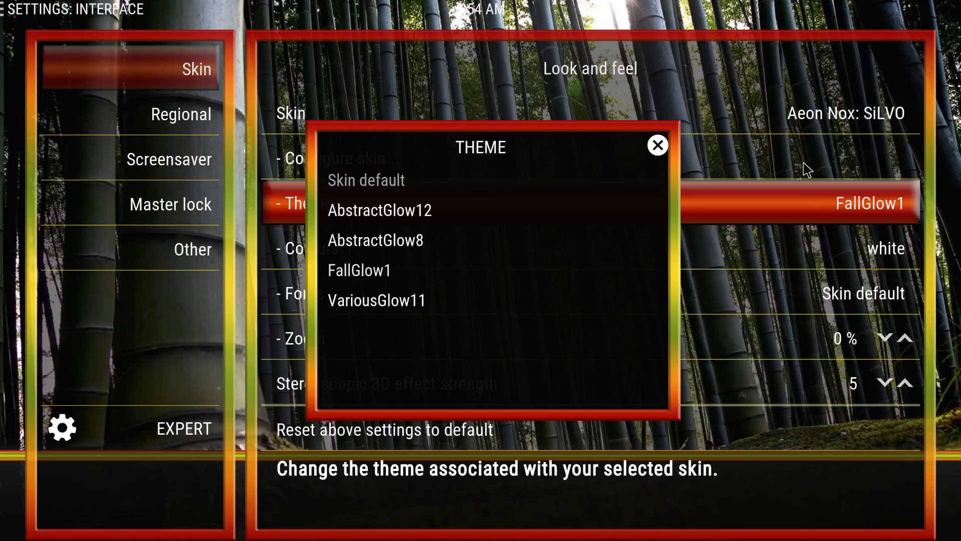
key("Escape")
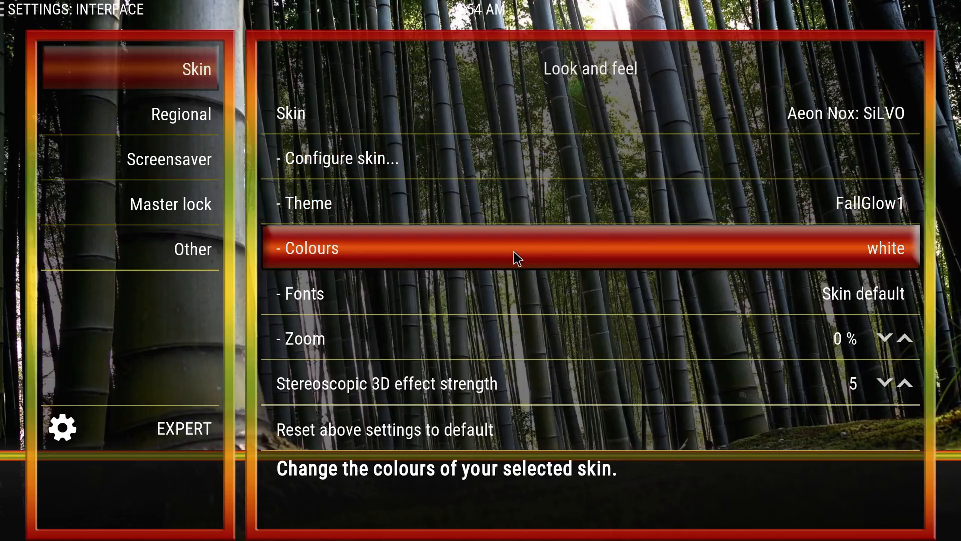
Examine the skin's colours dialog, close it without changing the colour, and switch back to the media folder in File Explorer.
left_click(517, 259)
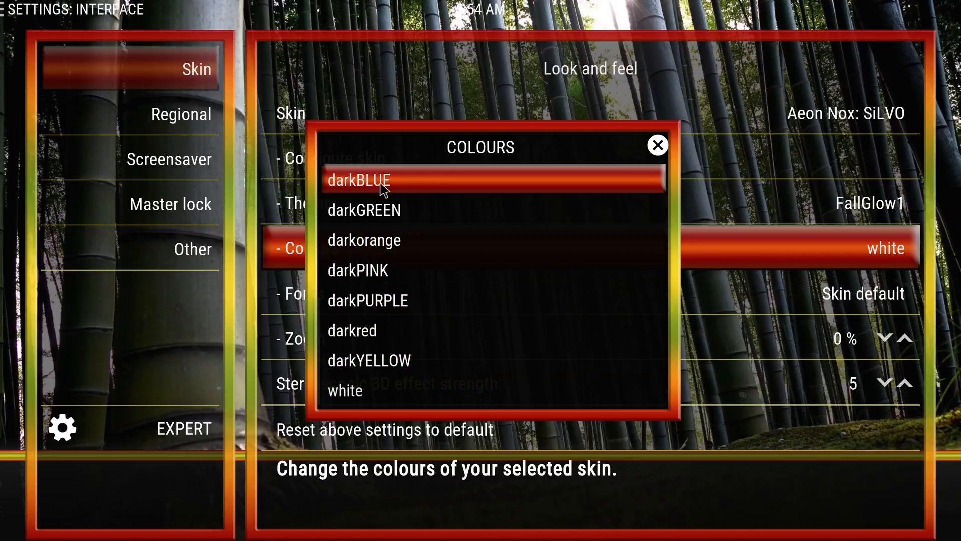
scroll(428, 279, "up", 10)
scroll(430, 282, "down", 6)
scroll(431, 282, "down", 5)
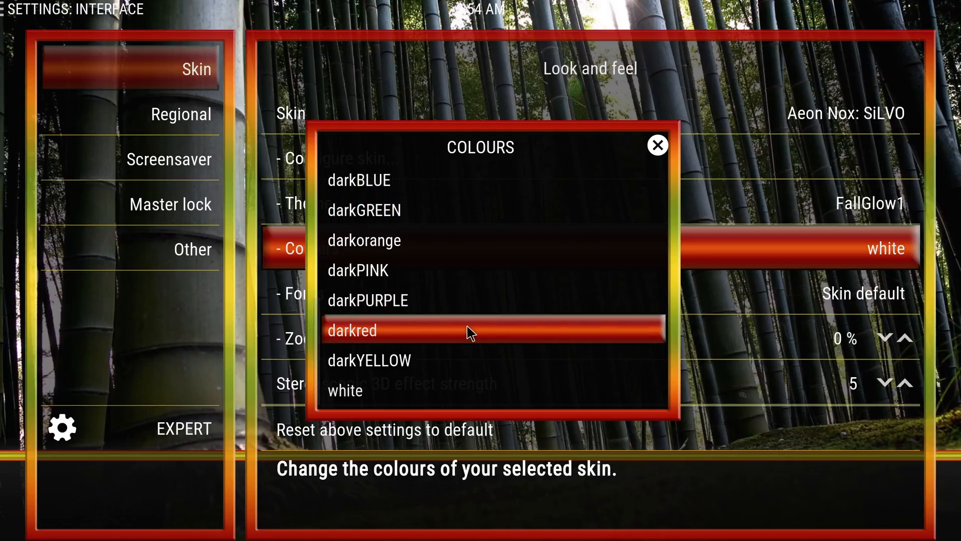
key("Up")
key("Escape")
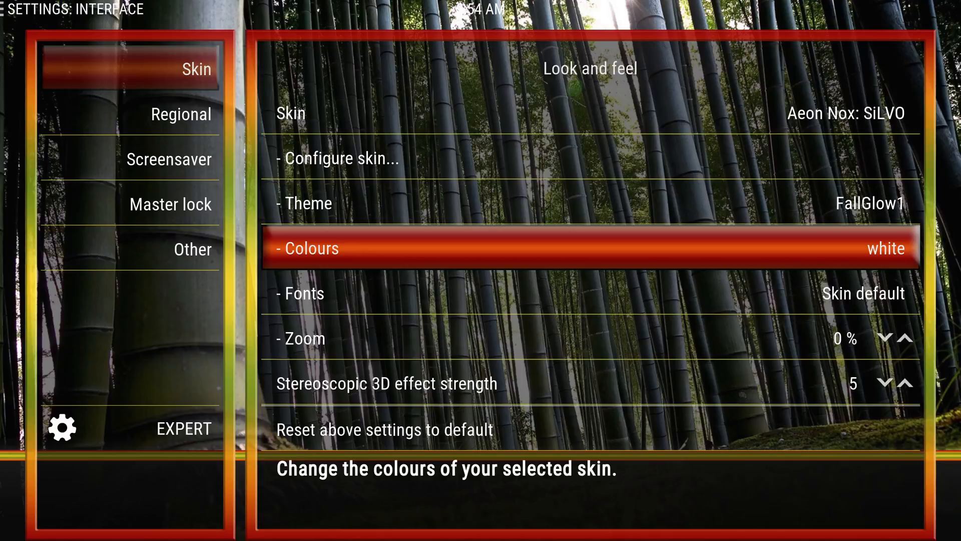
key("alt+Tab")
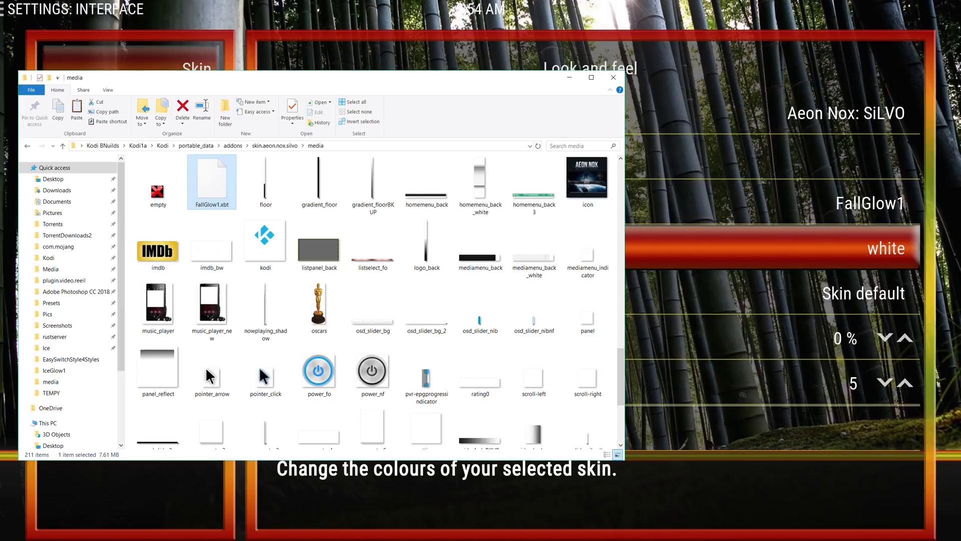